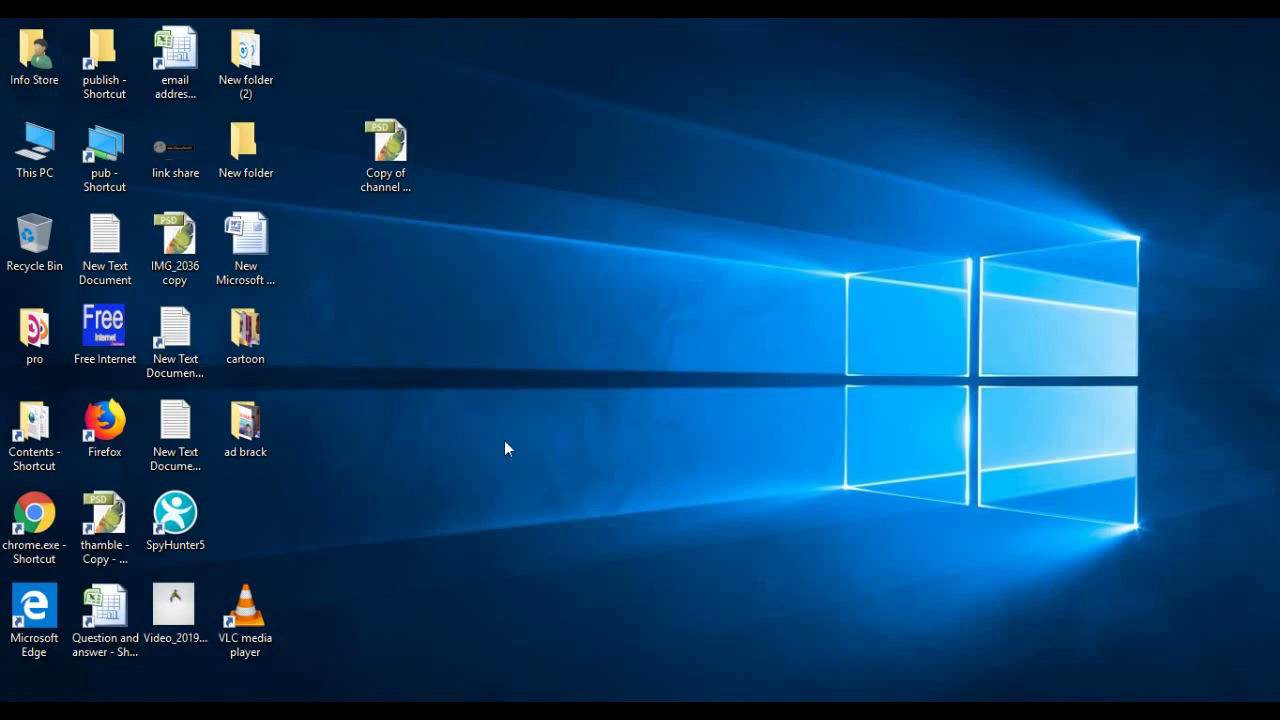
right_click(503, 342)
left_click(570, 396)
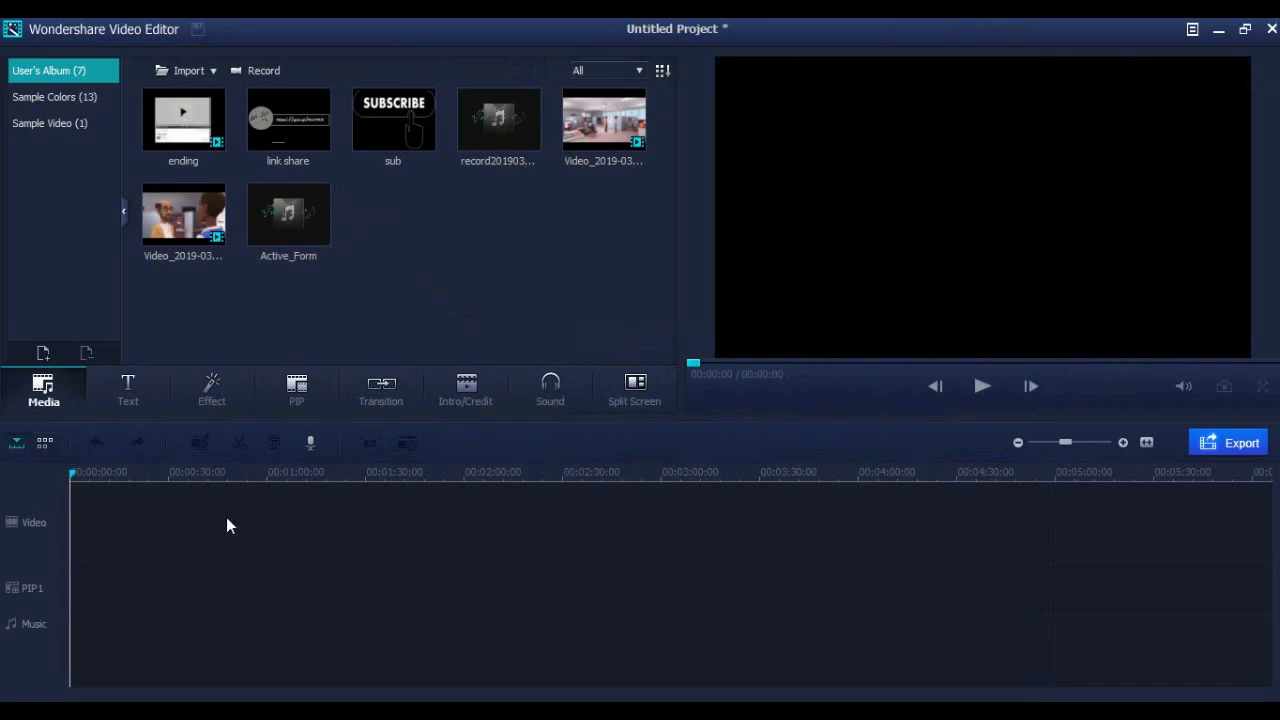
Add the My Movie 1 intro template at the start of the video track
left_click(471, 395)
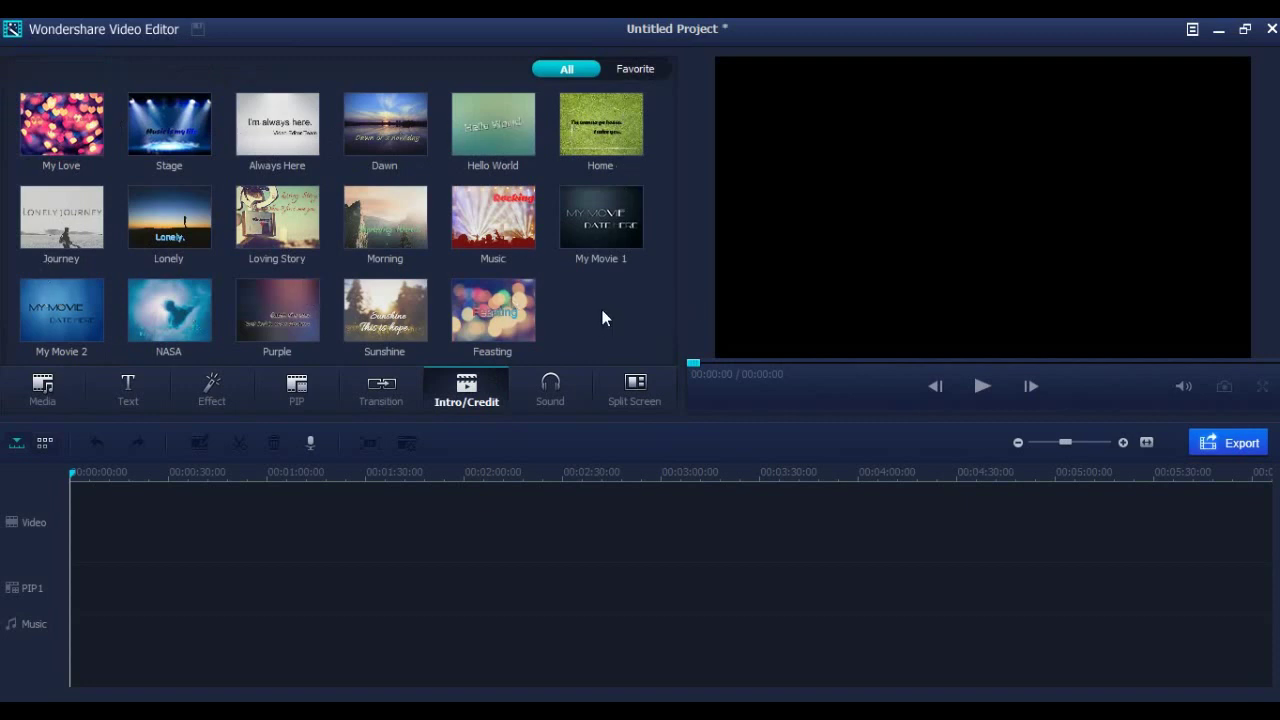
left_click_drag(620, 217, 151, 529)
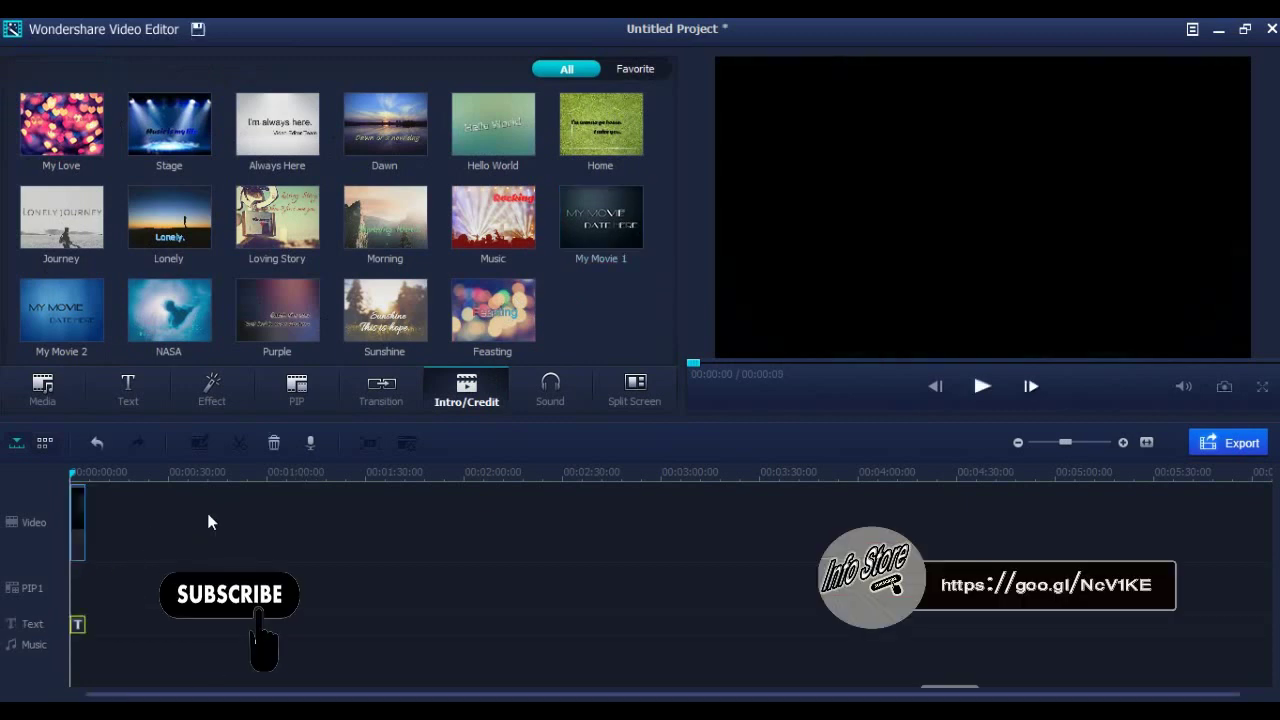
left_click(135, 543)
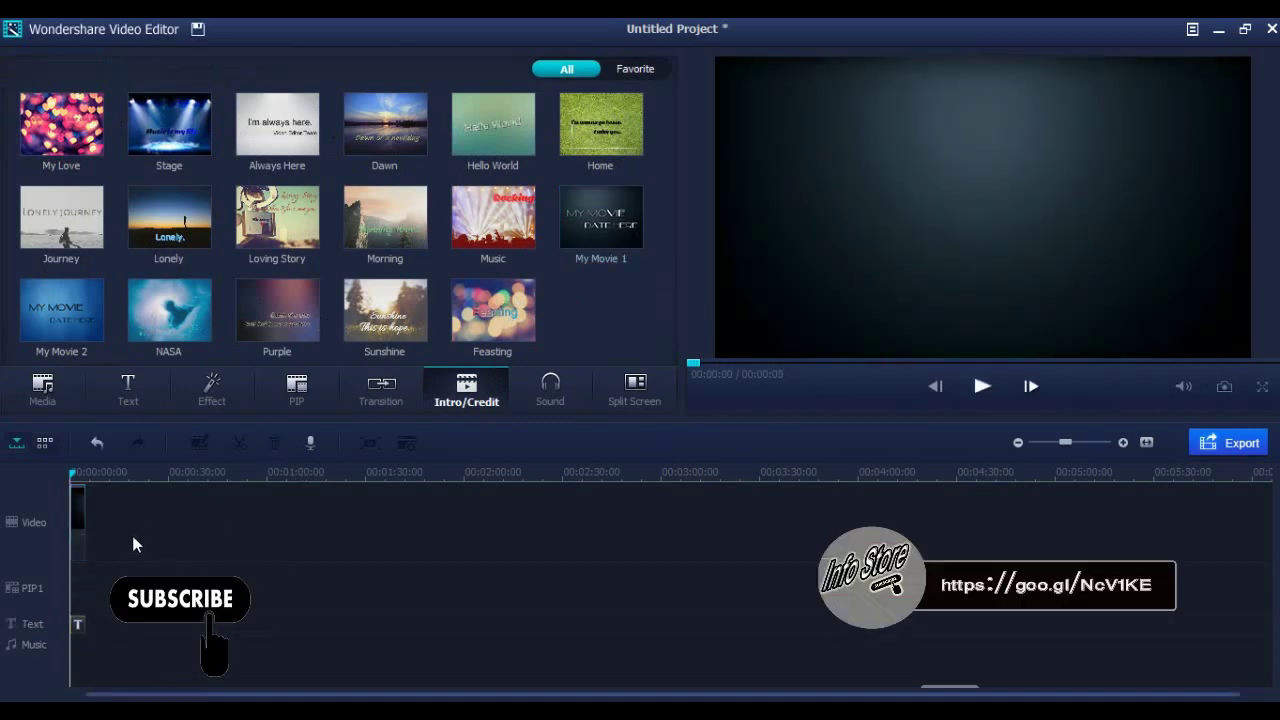
Open the intro's text clip for editing and replace the "My Movie" title with "Info Store"
left_click(79, 623)
double_click(79, 623)
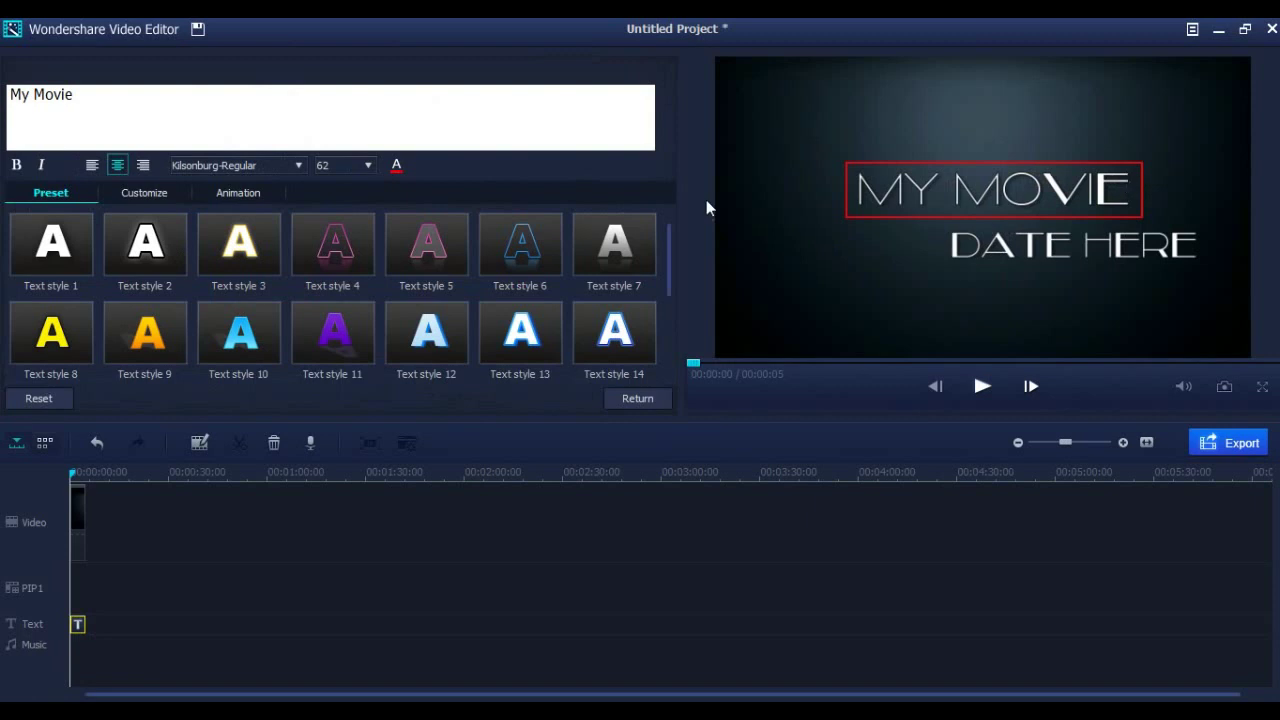
left_click_drag(109, 100, 10, 100)
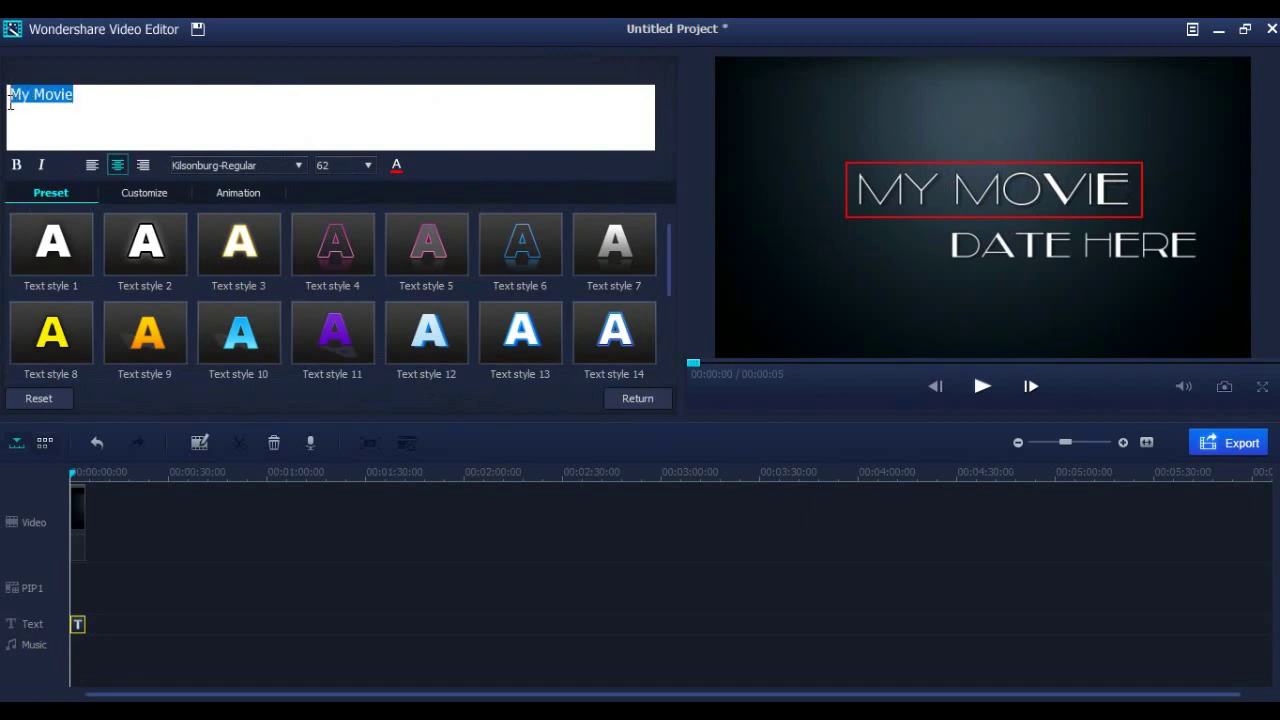
type("এক")
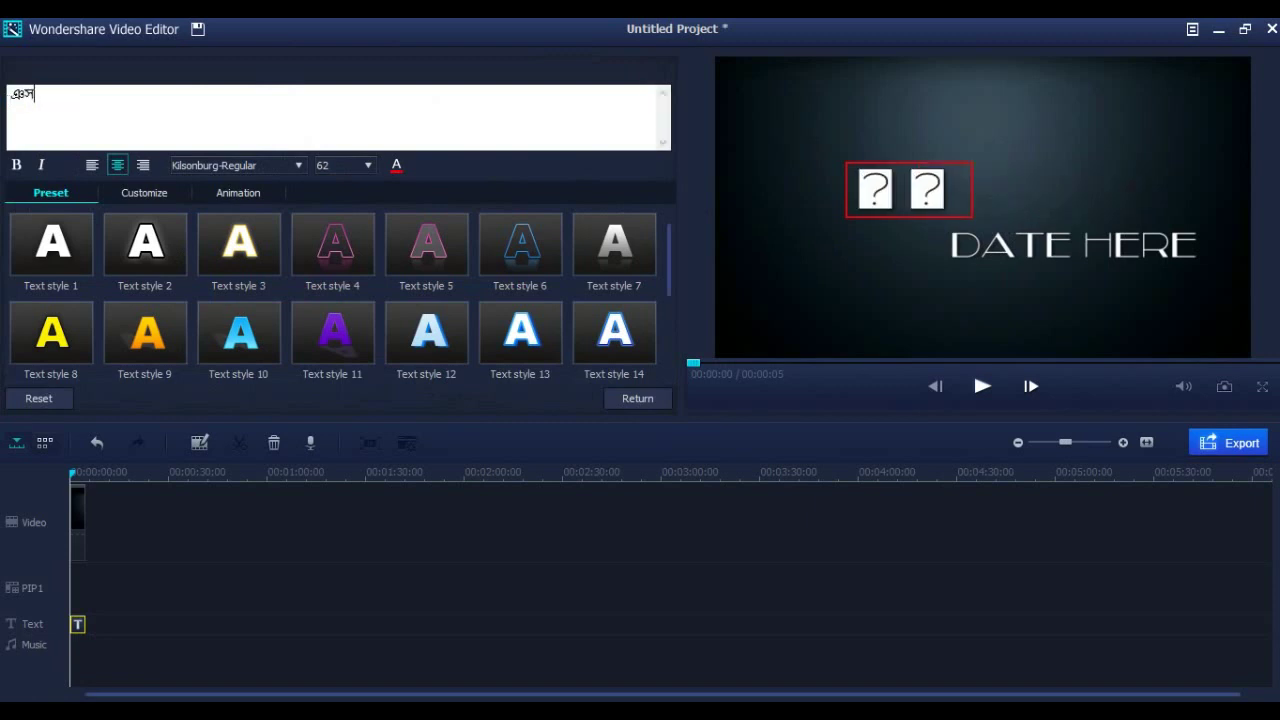
key("BackSpace")
key("BackSpace")
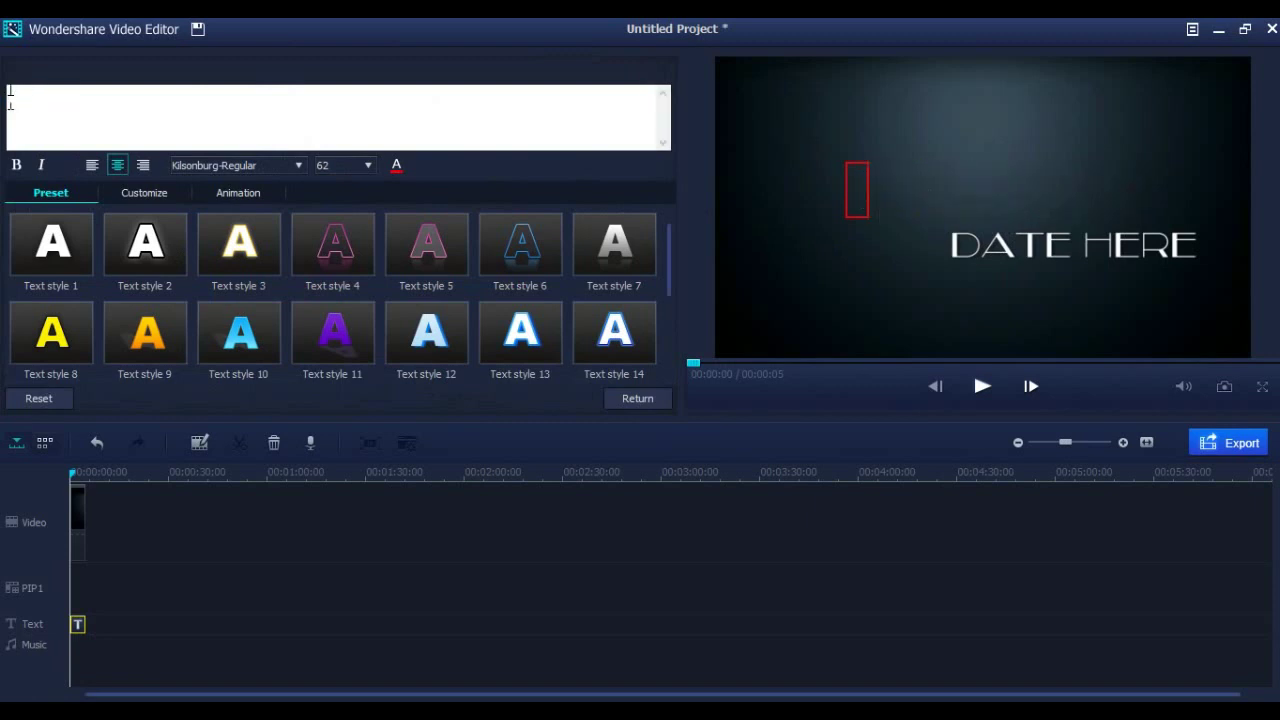
type("Info")
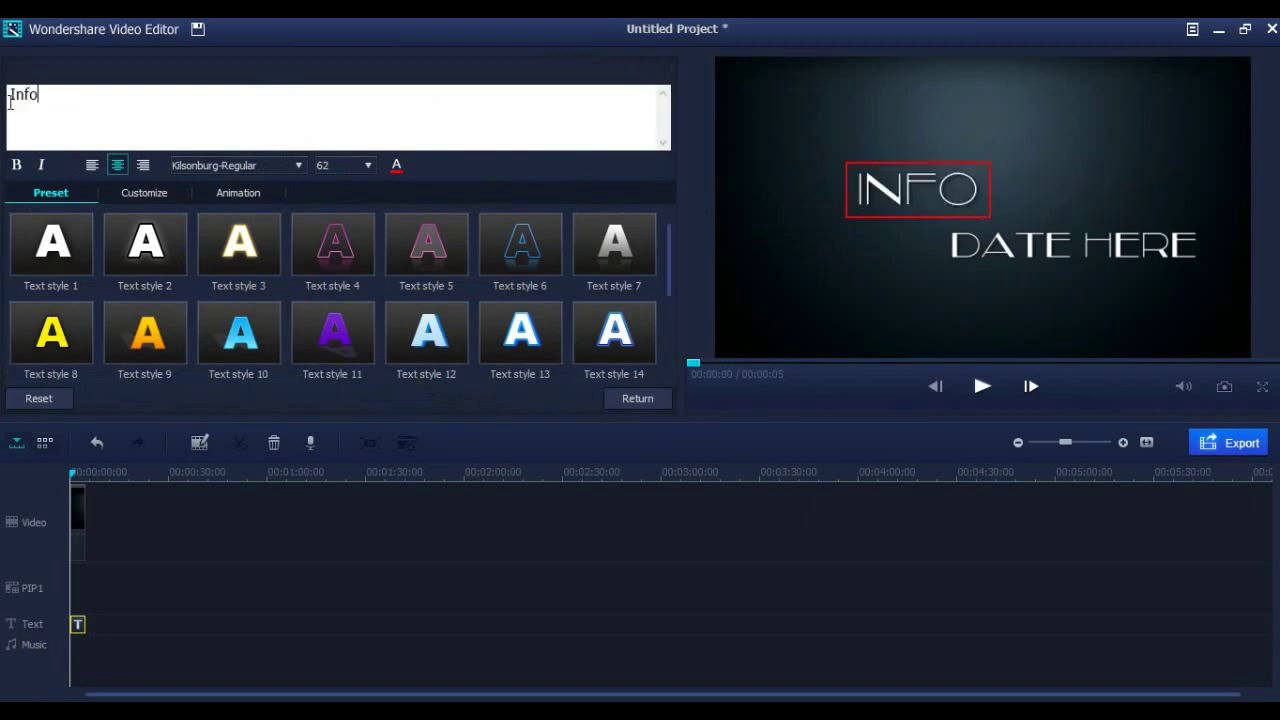
type(" Stor")
key("BackSpace")
type("ore")
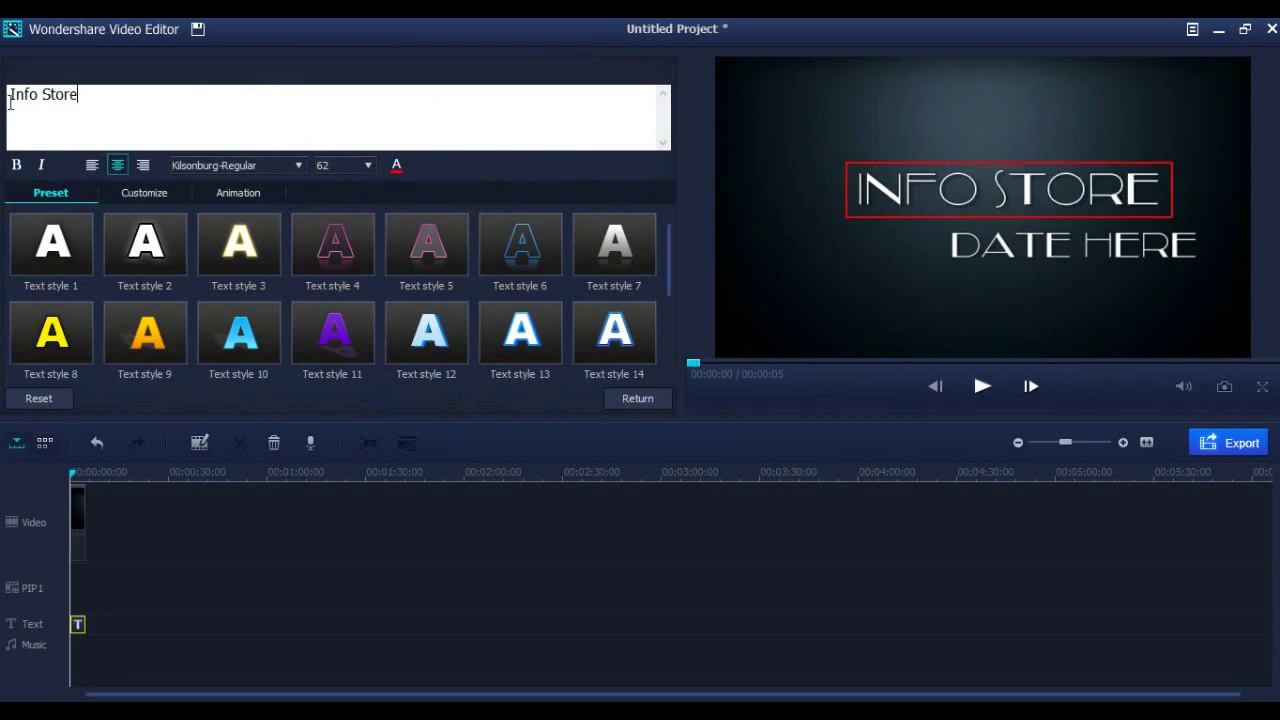
Try out different fonts on the "Info Store" title, including Lucida Console, Haettenschweiler and GangaSagarMJ Italic
left_click(240, 165)
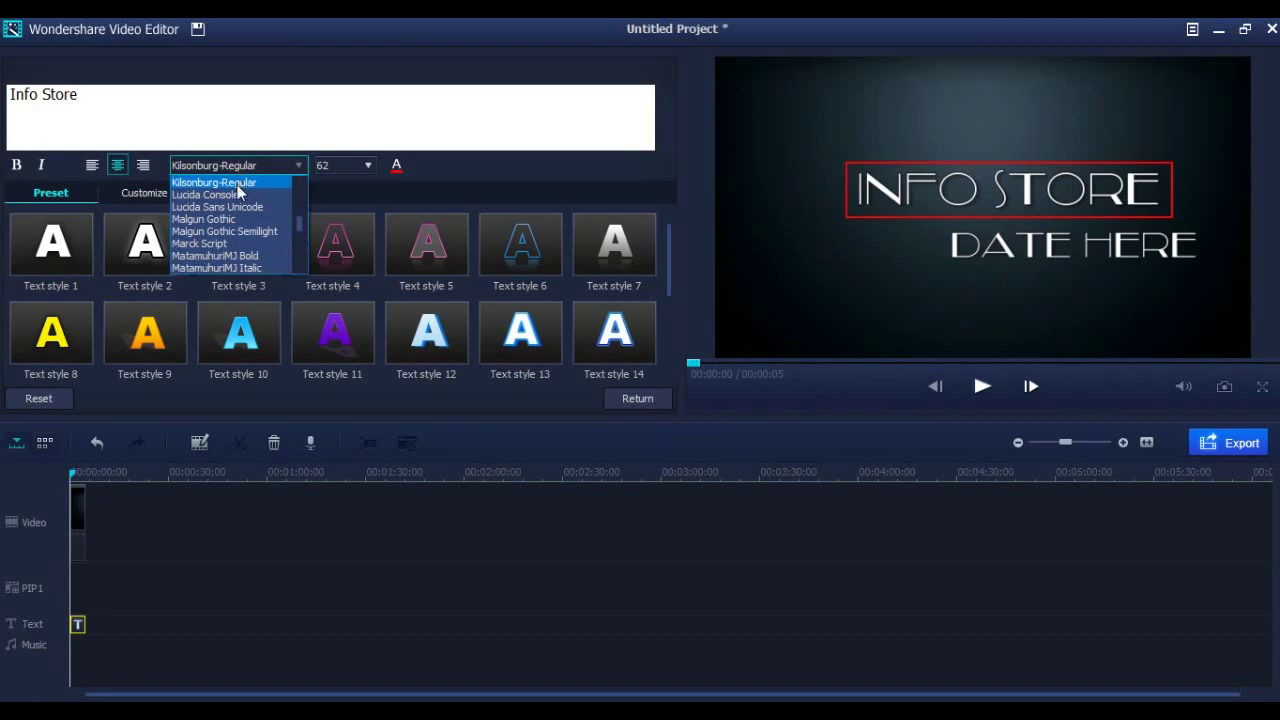
left_click(240, 195)
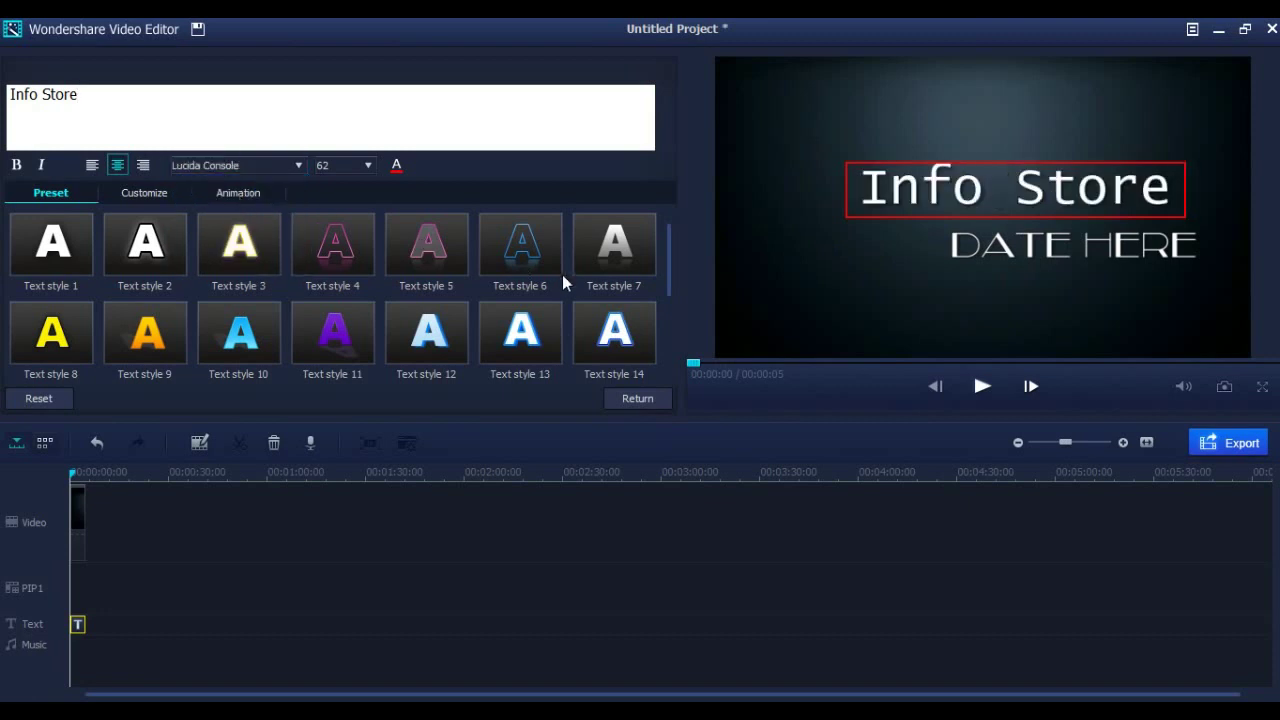
key("Down")
key("Down")
key("Down")
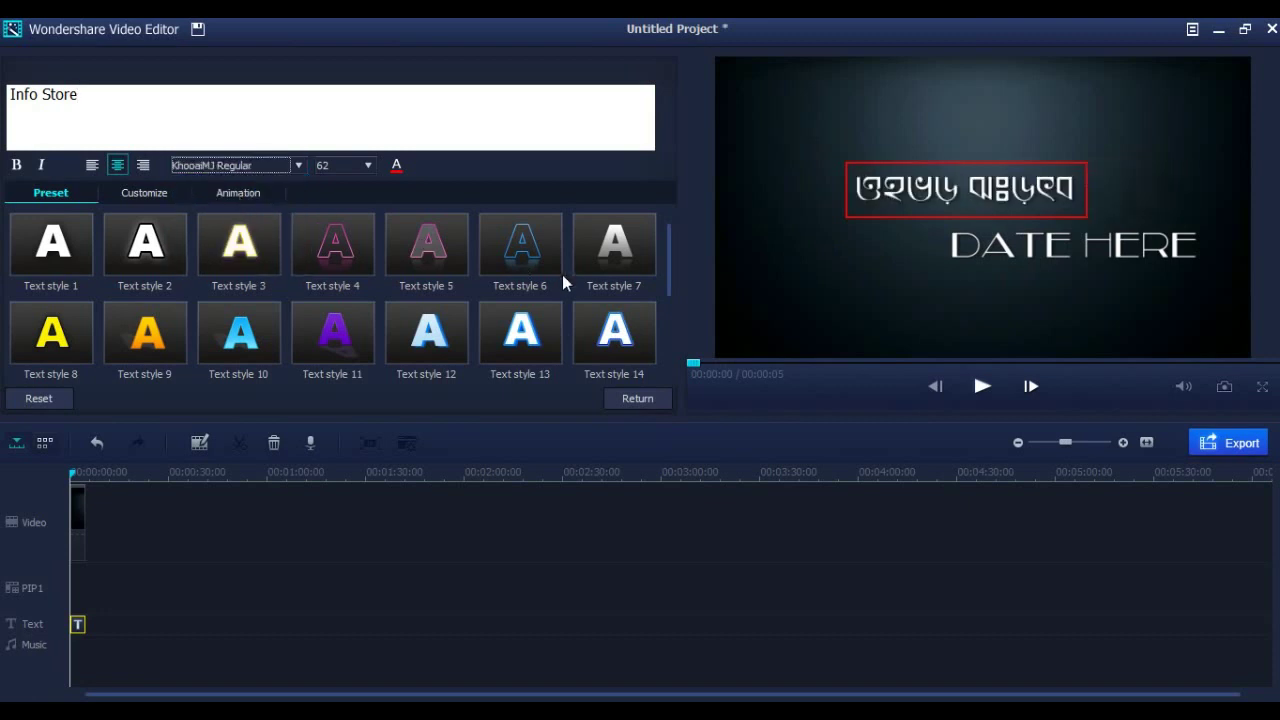
key("Down")
key("Down")
key("Down")
key("Down")
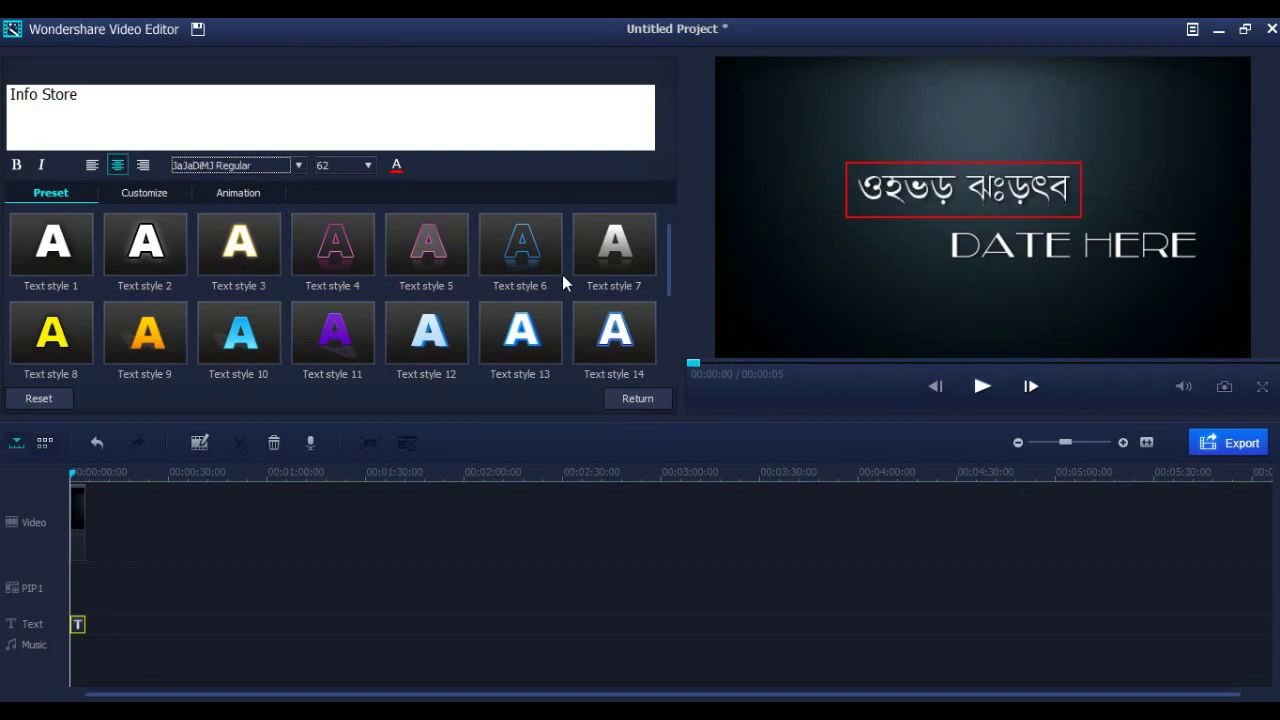
key("Down")
key("Down")
key("Down")
key("Down")
key("Down")
key("Down")
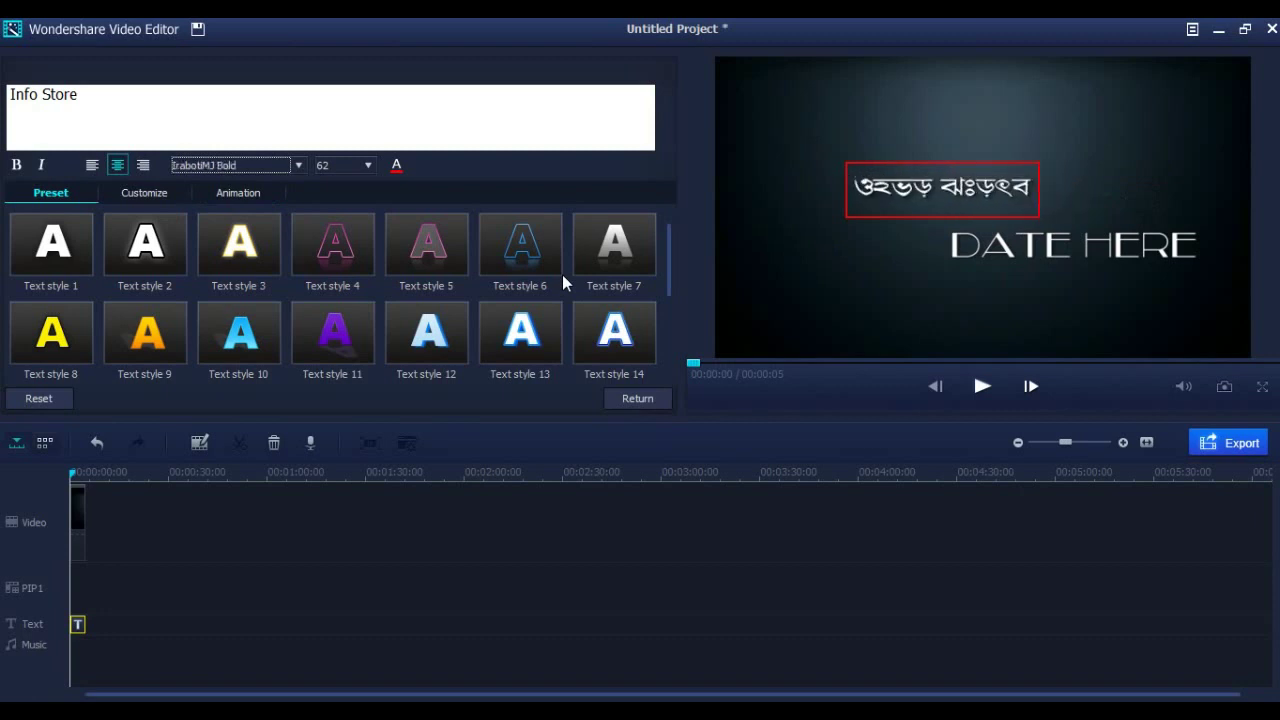
key("Down")
key("Down")
key("Down")
key("Down")
key("Down")
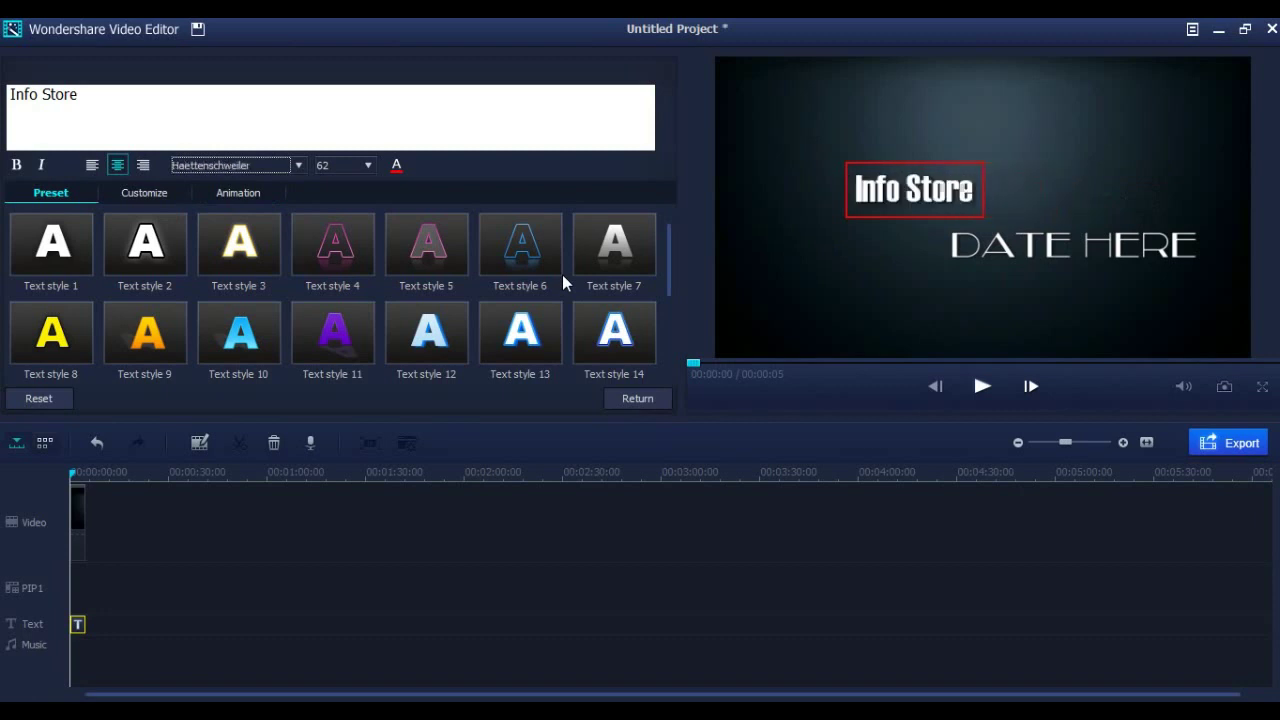
key("Down")
key("Down")
key("Down")
key("Down")
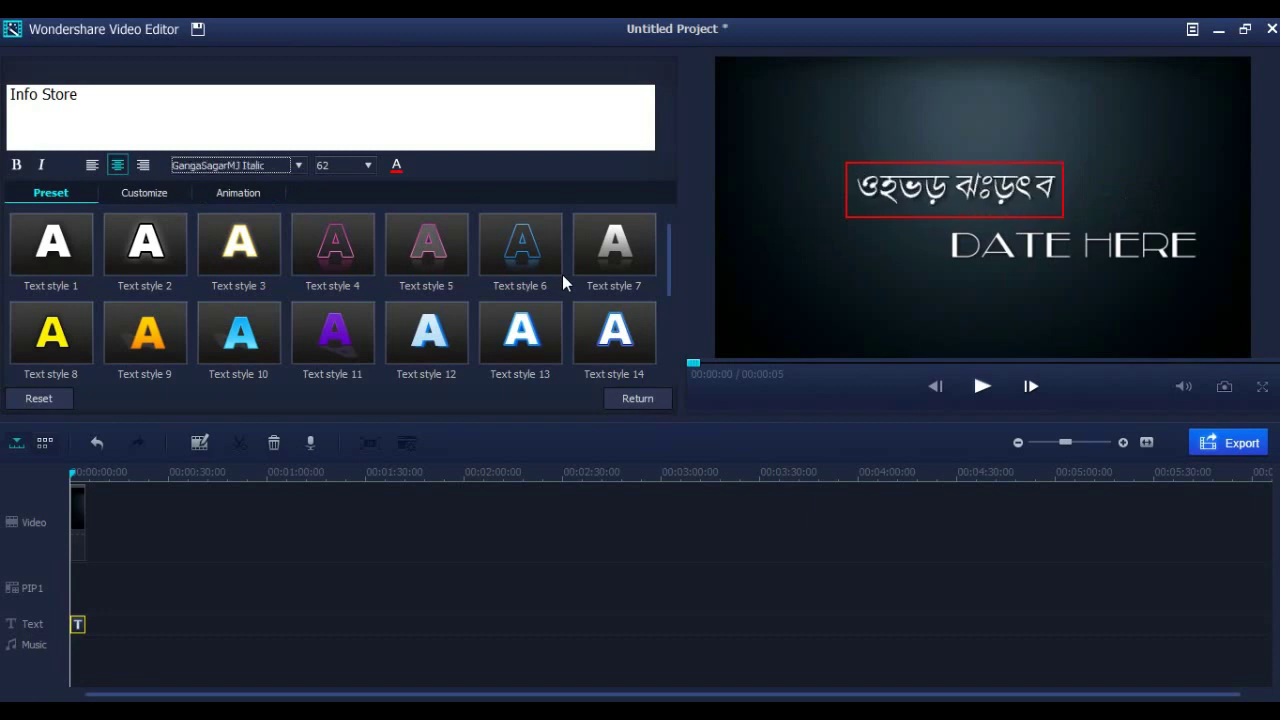
Set the "Info Store" title's font to Fredericka the Great and shift the title toward the centre of the frame
left_click(268, 167)
left_click(254, 183)
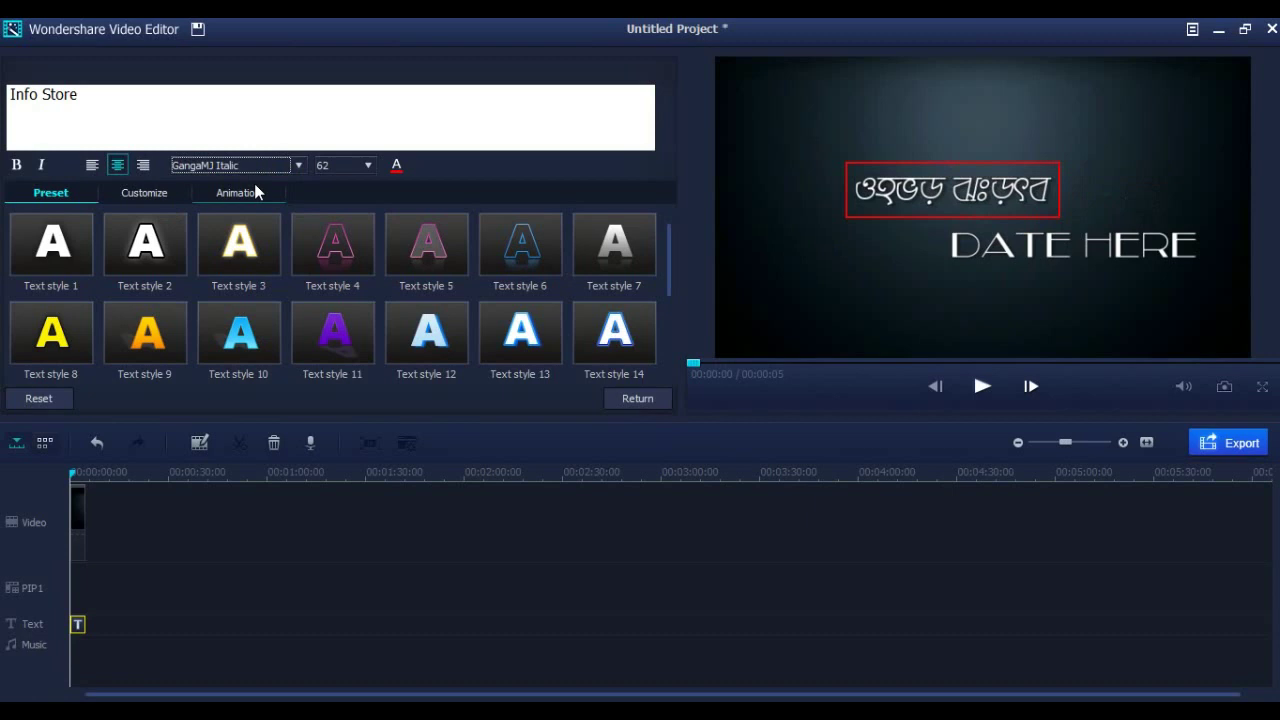
key("Up")
key("Up")
key("Up")
key("Up")
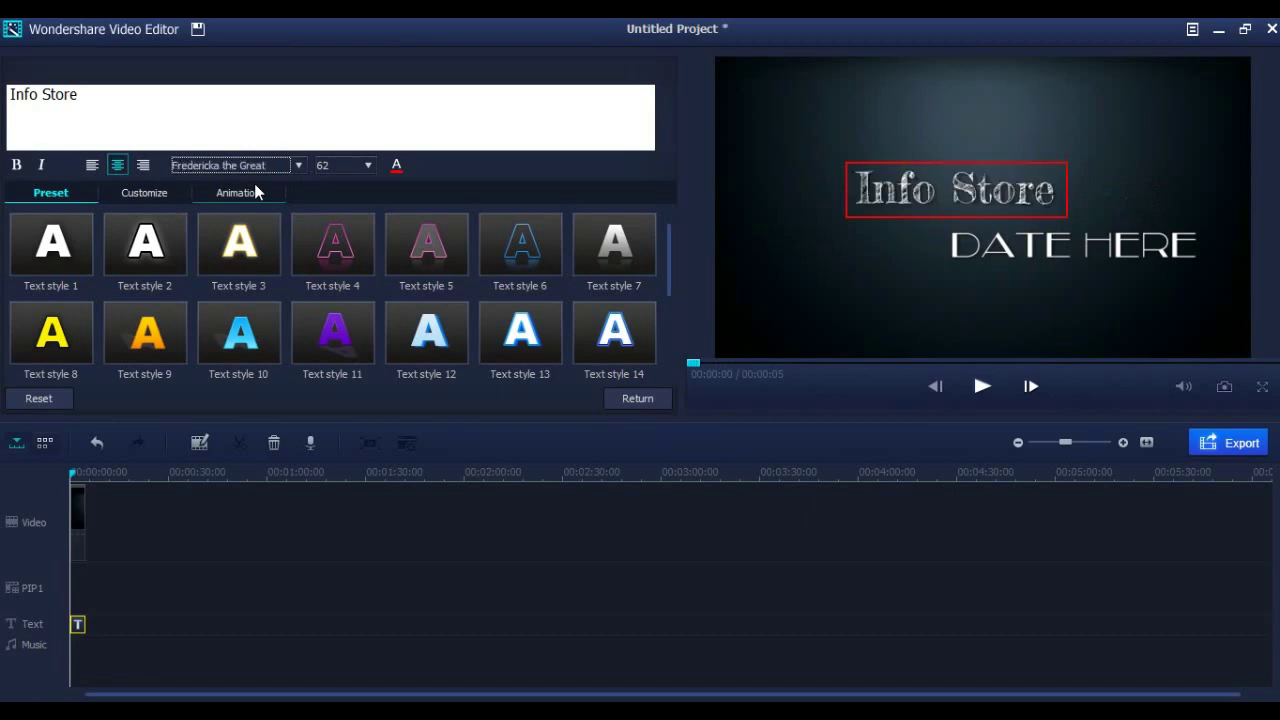
key("Down")
left_click_drag(960, 198, 994, 190)
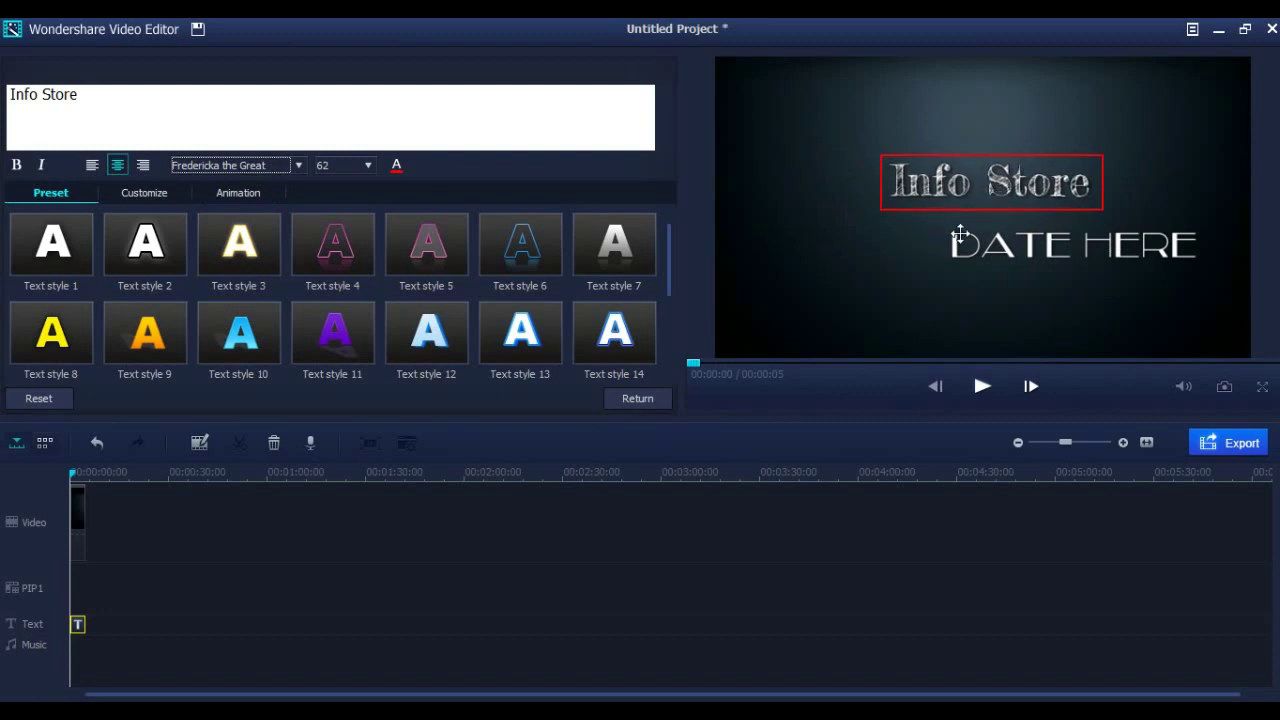
Move the "Date Here" line centrally beneath the title and replace its text with "Share it"
left_click_drag(1026, 245, 958, 250)
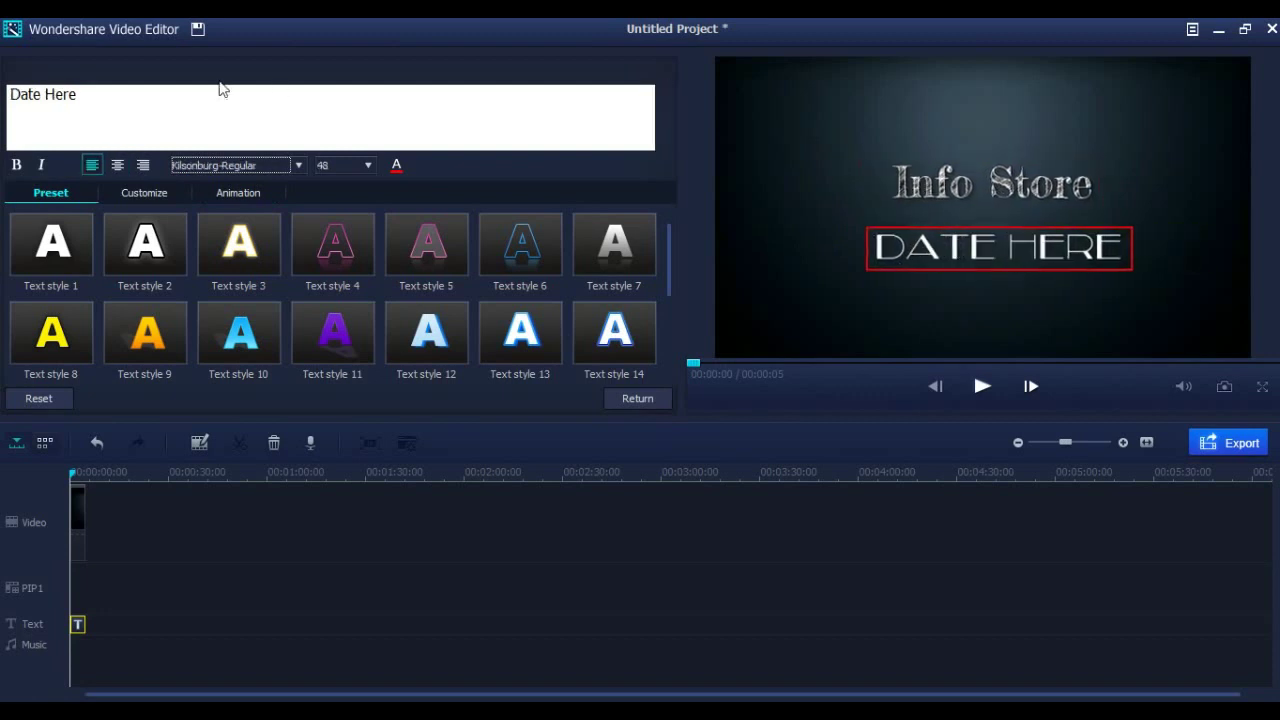
left_click_drag(129, 88, 10, 107)
left_click(134, 103)
triple_click(129, 106)
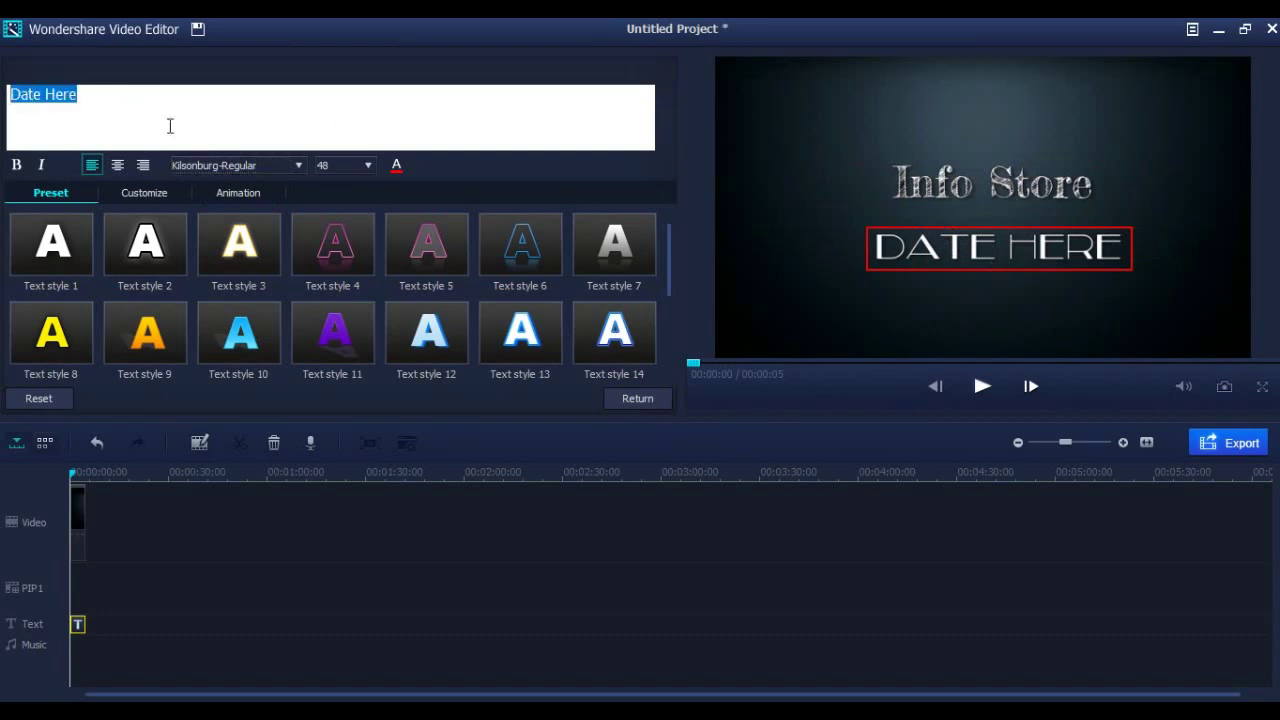
type("Share i")
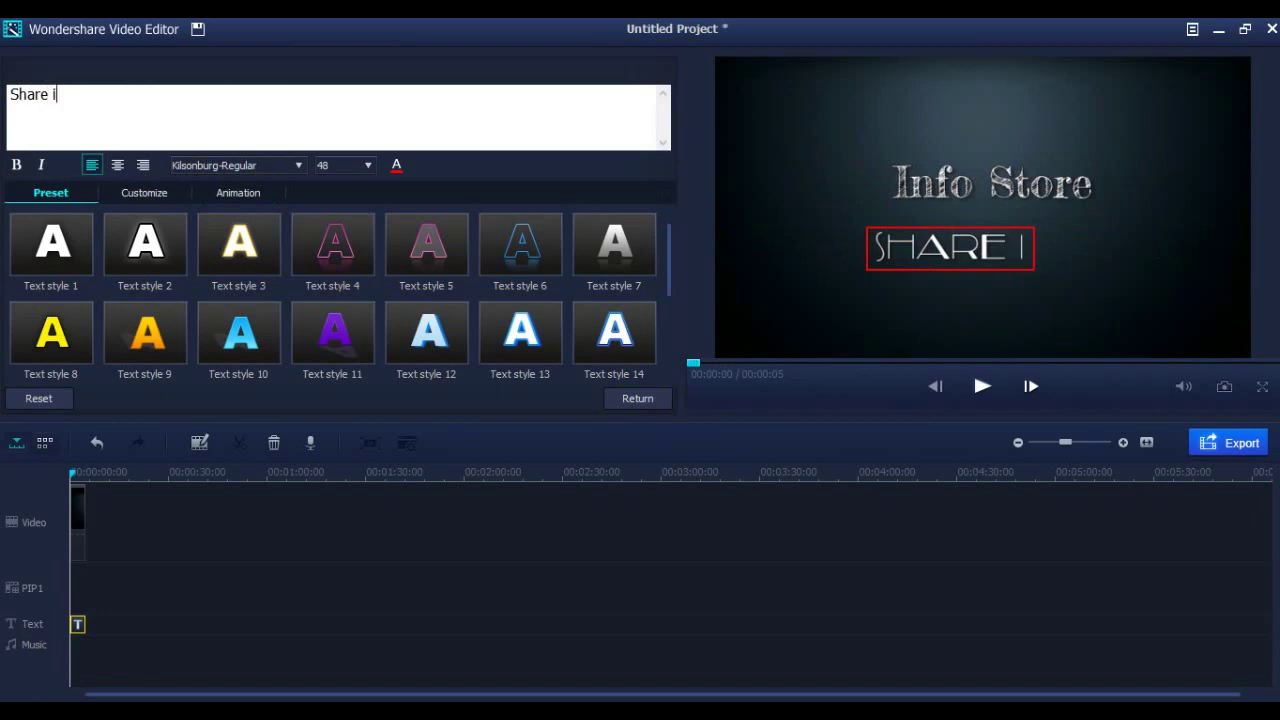
type("t")
Set the "Share it" line to Lucida Console at size 20 and move it up close under the title
left_click(215, 169)
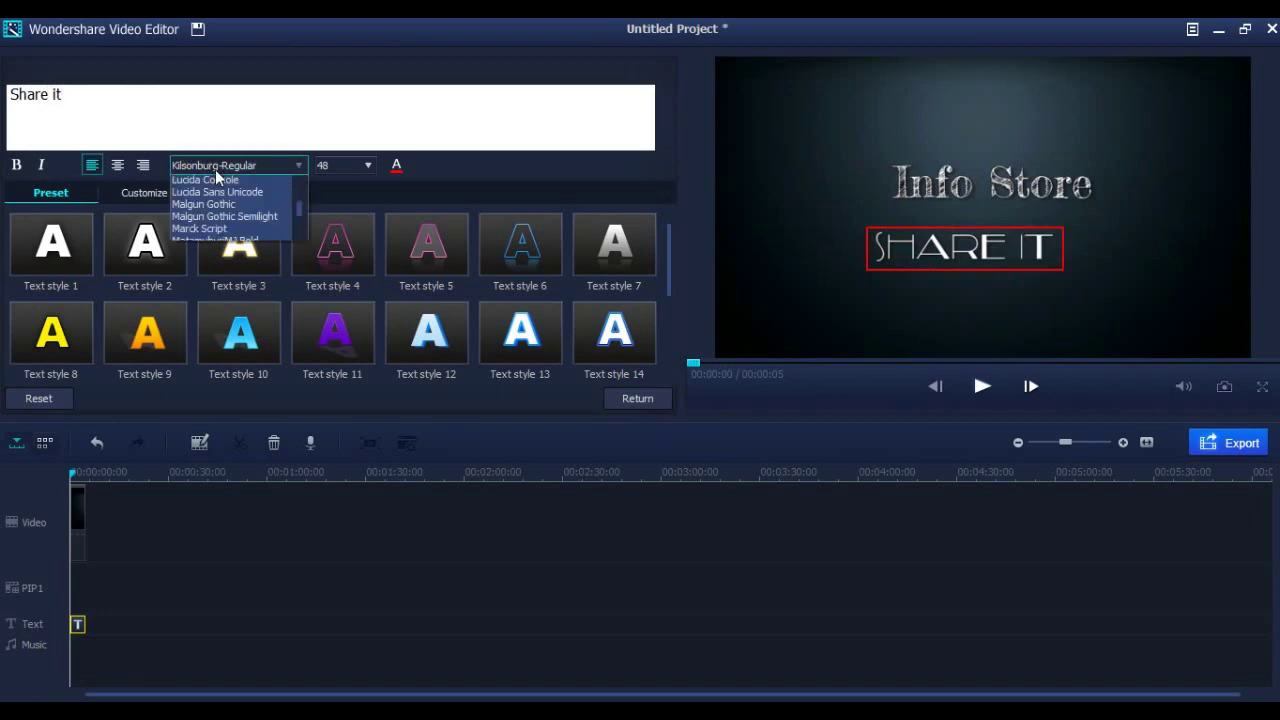
left_click(224, 200)
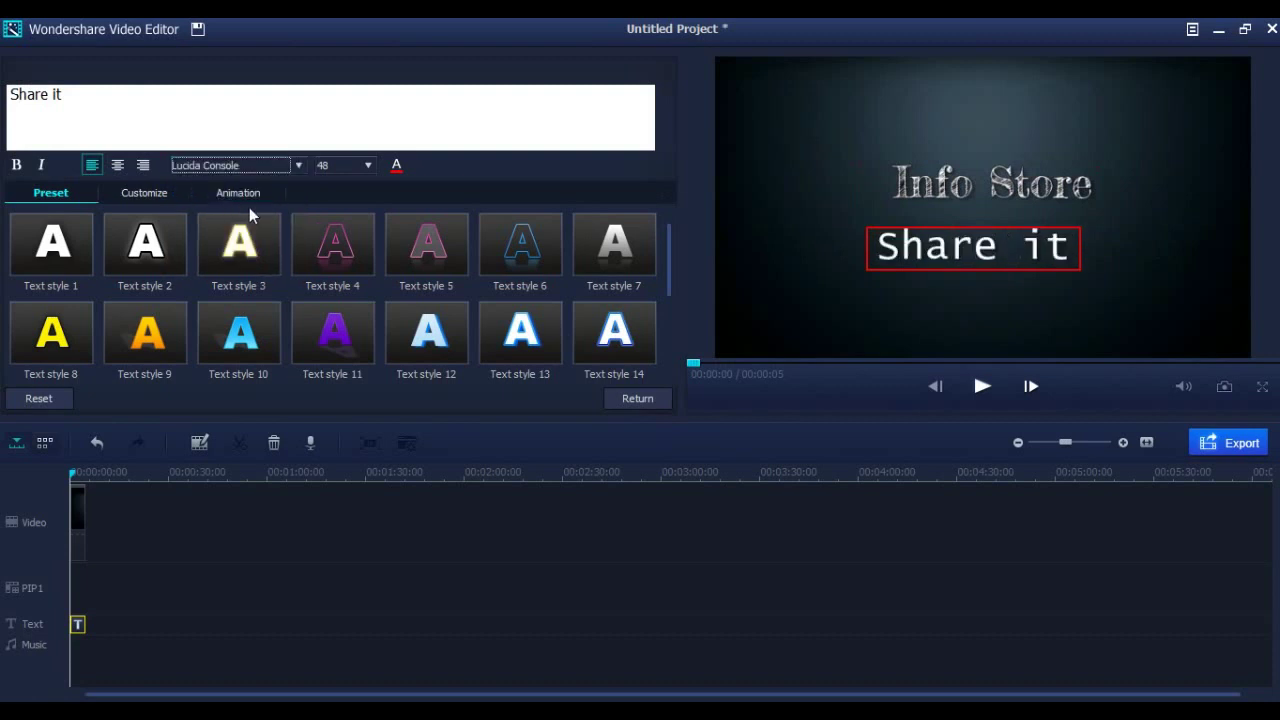
left_click(367, 166)
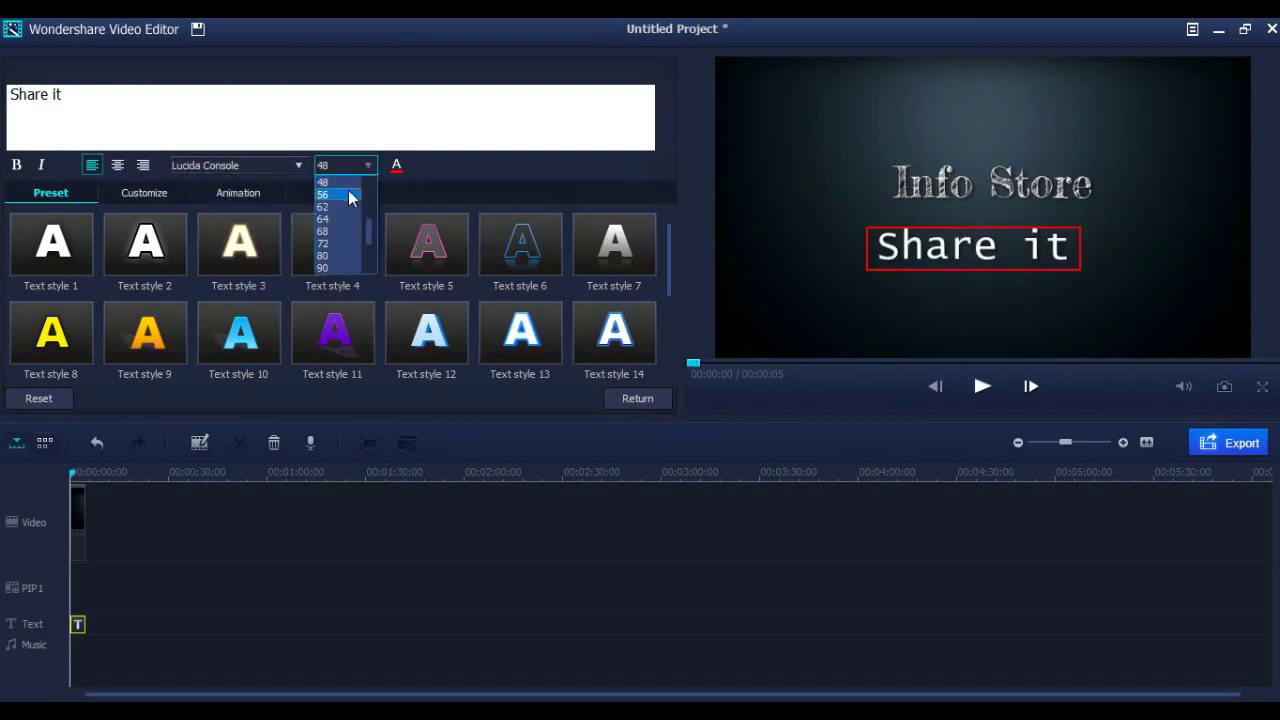
left_click(349, 196)
left_click(366, 166)
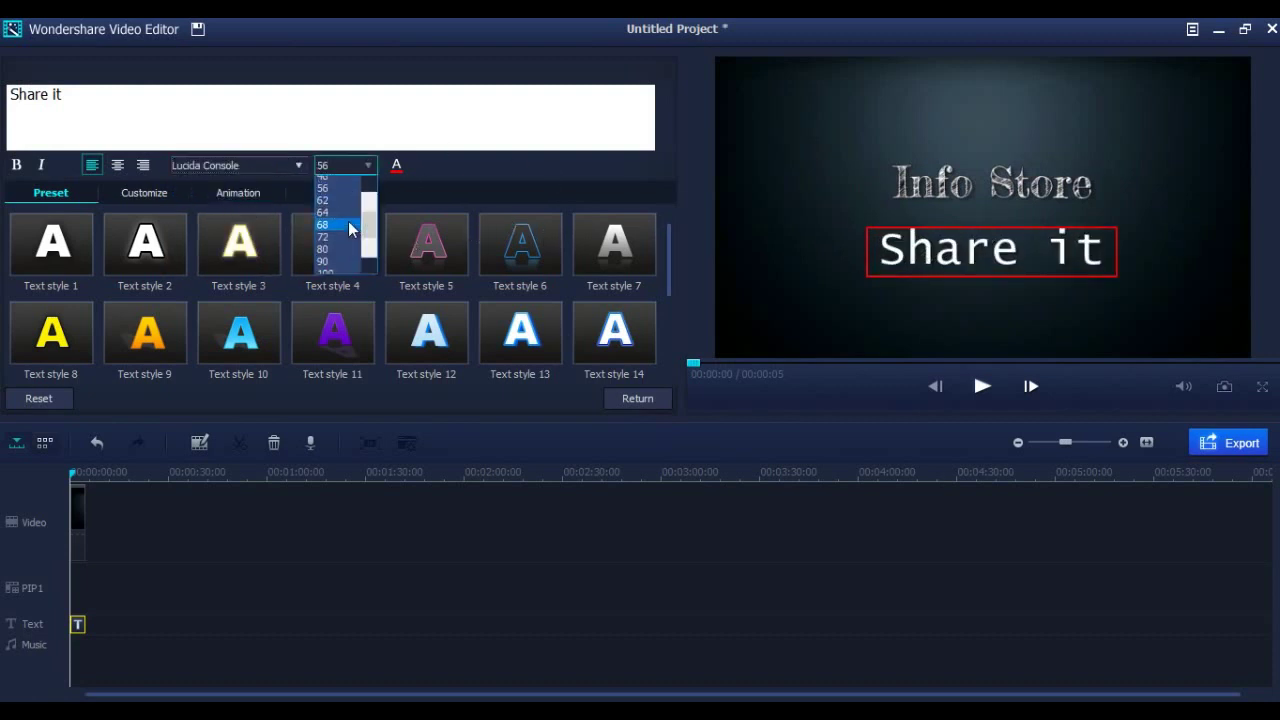
scroll(340, 205, "up", 3)
left_click(340, 195)
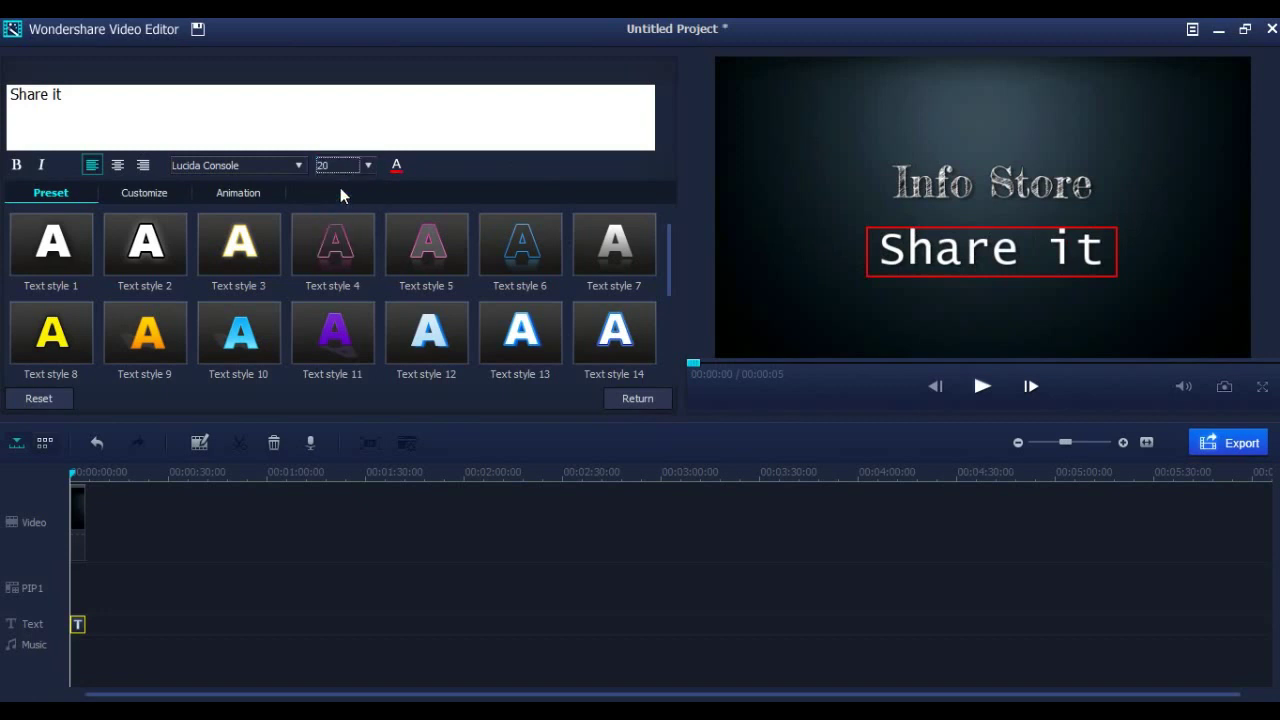
left_click_drag(906, 238, 966, 221)
Try sizes 24, 40 and 32 on the "Share it" line, repositioning it under the title
left_click(368, 167)
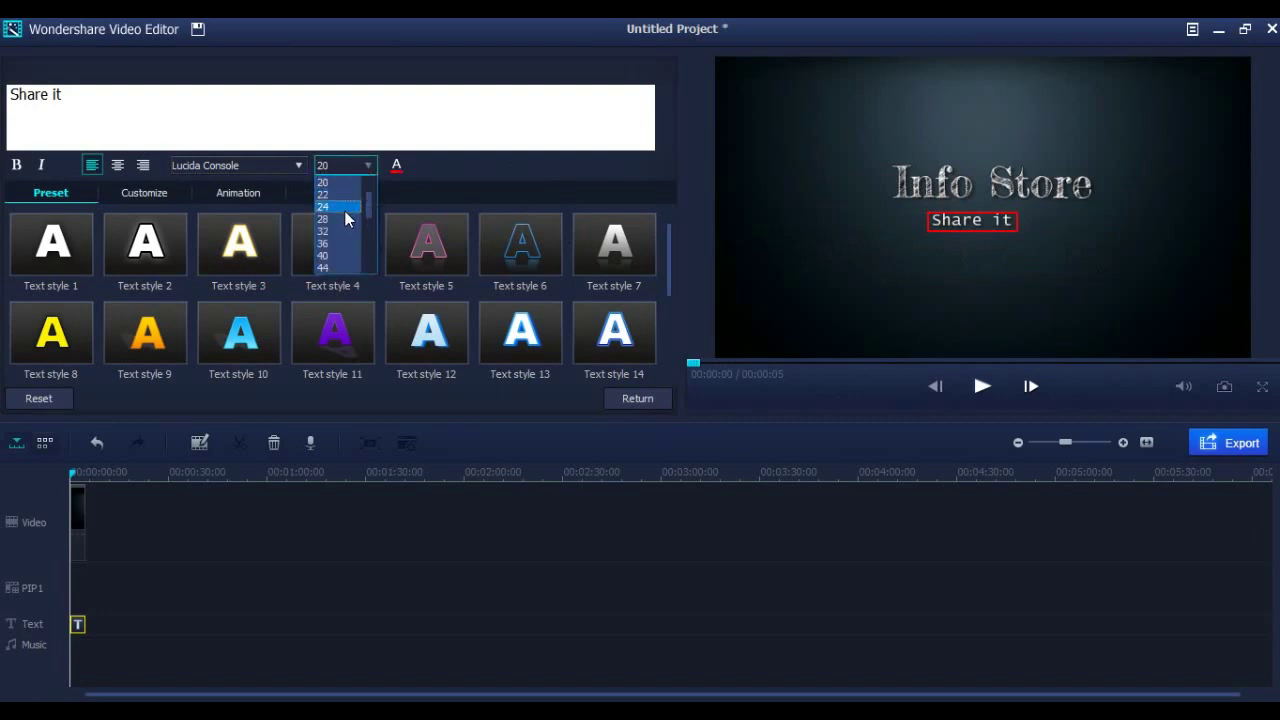
left_click(345, 207)
left_click(368, 167)
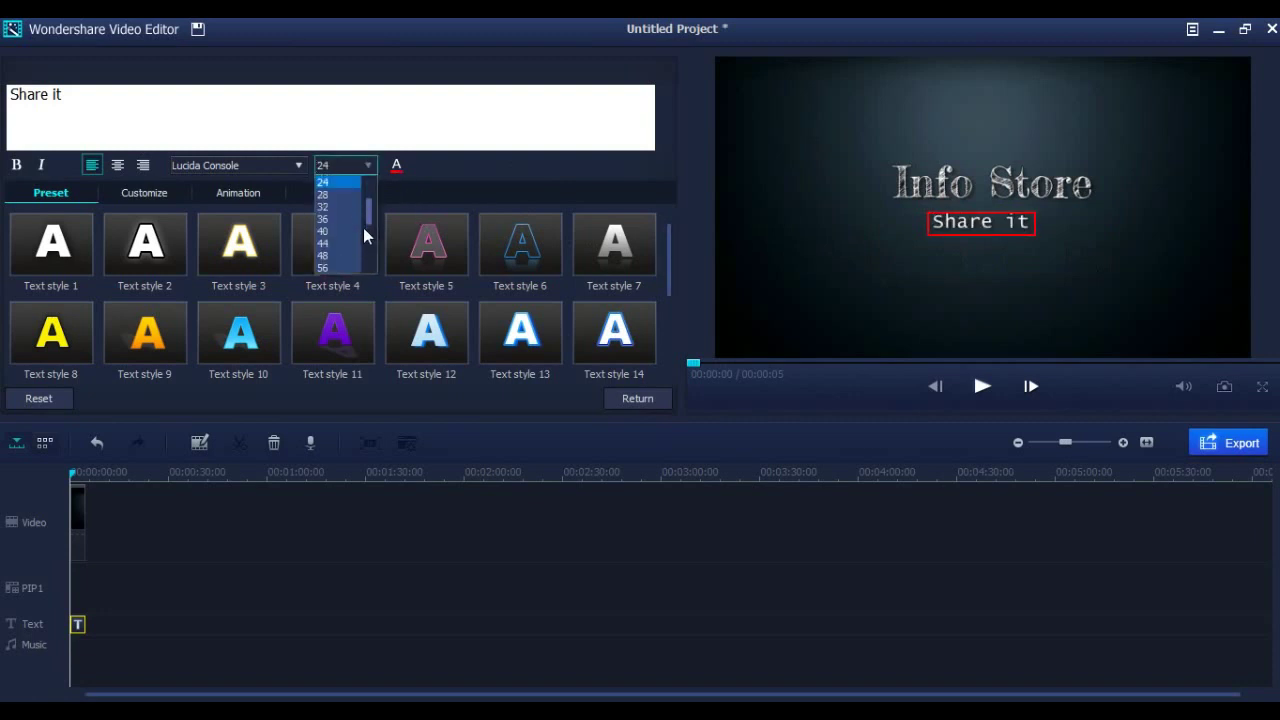
left_click(352, 242)
left_click_drag(934, 226, 902, 222)
left_click(366, 166)
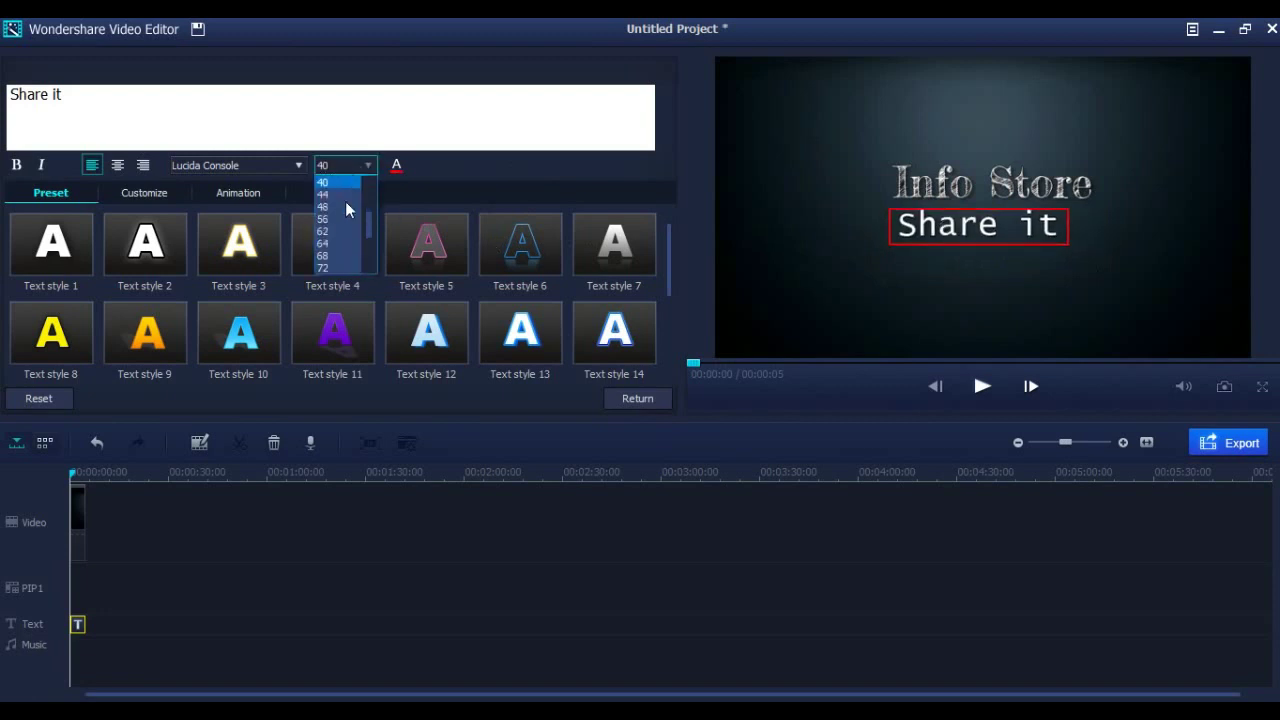
scroll(343, 190, "up", 1)
left_click(341, 195)
left_click_drag(918, 222, 947, 220)
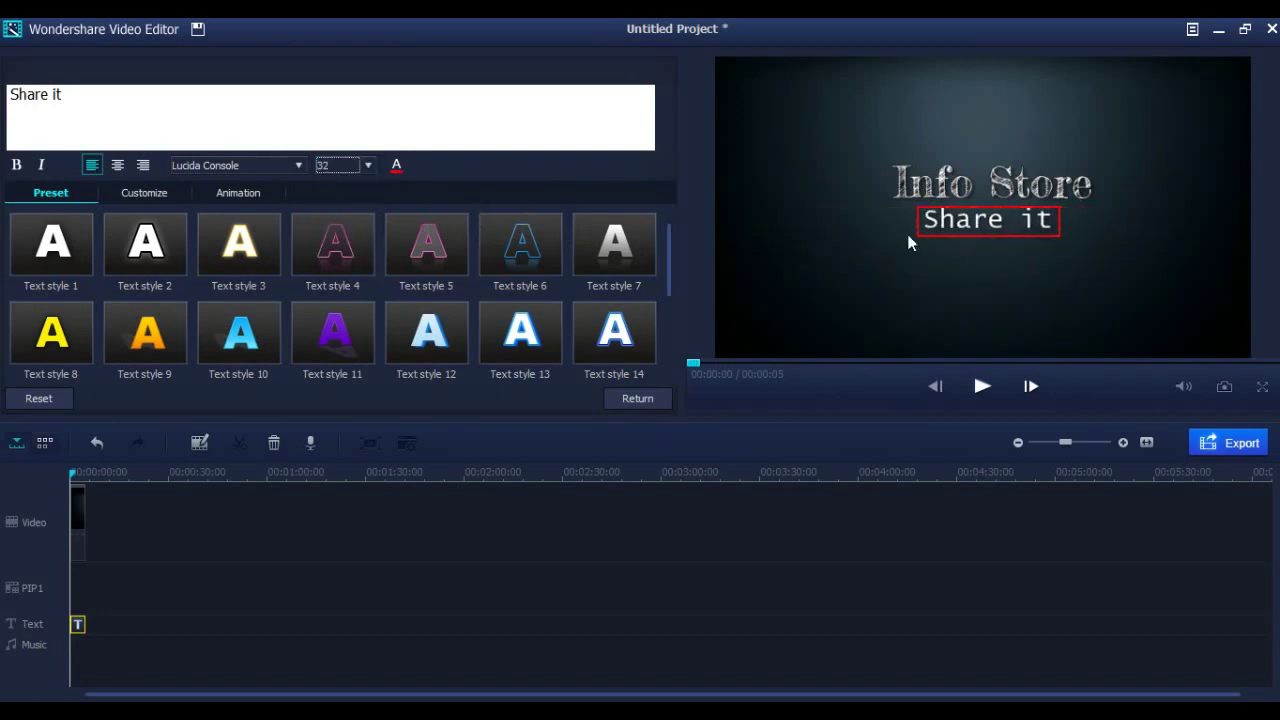
Set the "Share it" line's size to 28 and centre it beneath the "Info Store" title
left_click(368, 166)
scroll(358, 192, "up", 1)
left_click(349, 206)
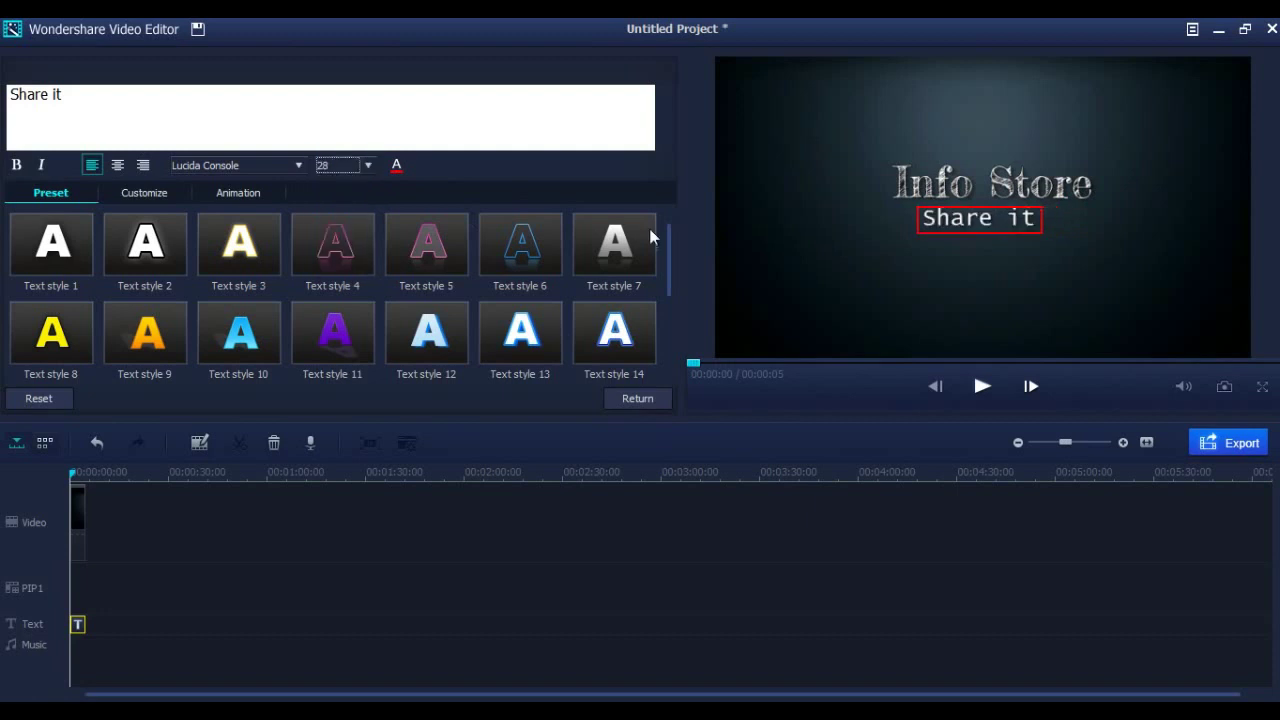
left_click_drag(970, 215, 979, 218)
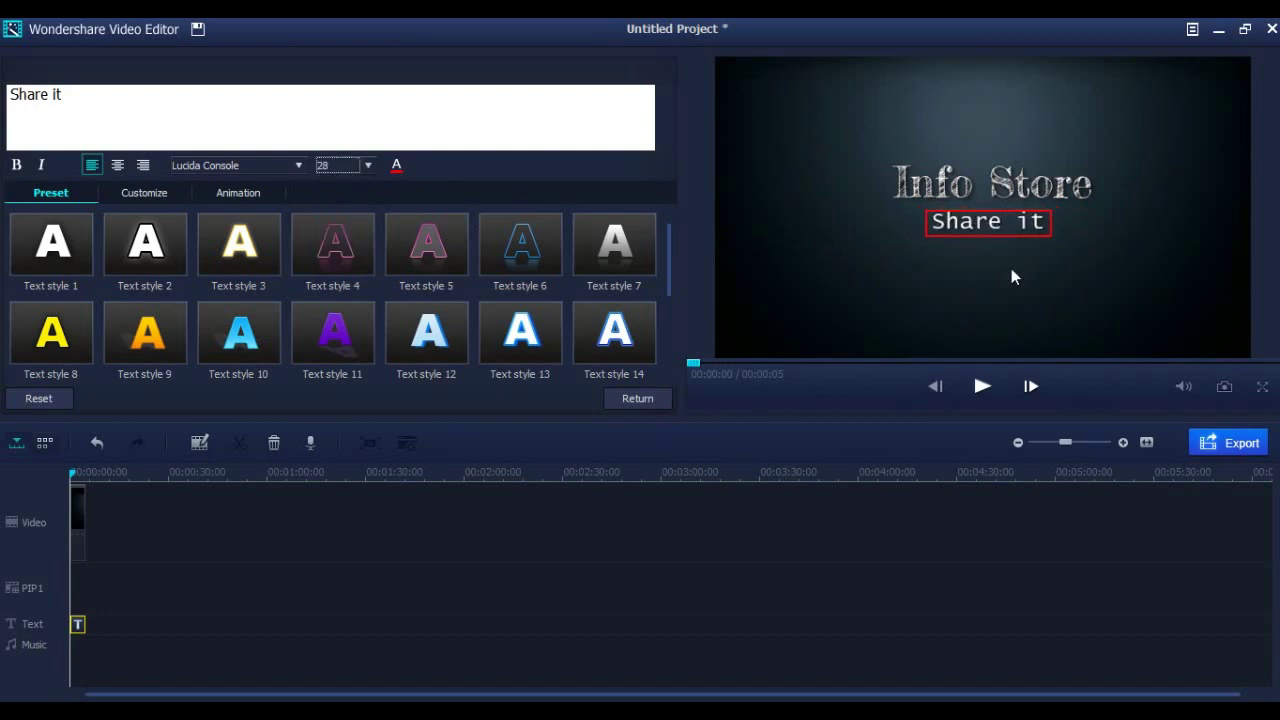
Set the "Share it" line's font to HelvLight Regular and re-centre it beneath the "Info Store" title
left_click(270, 166)
scroll(264, 192, "up", 2)
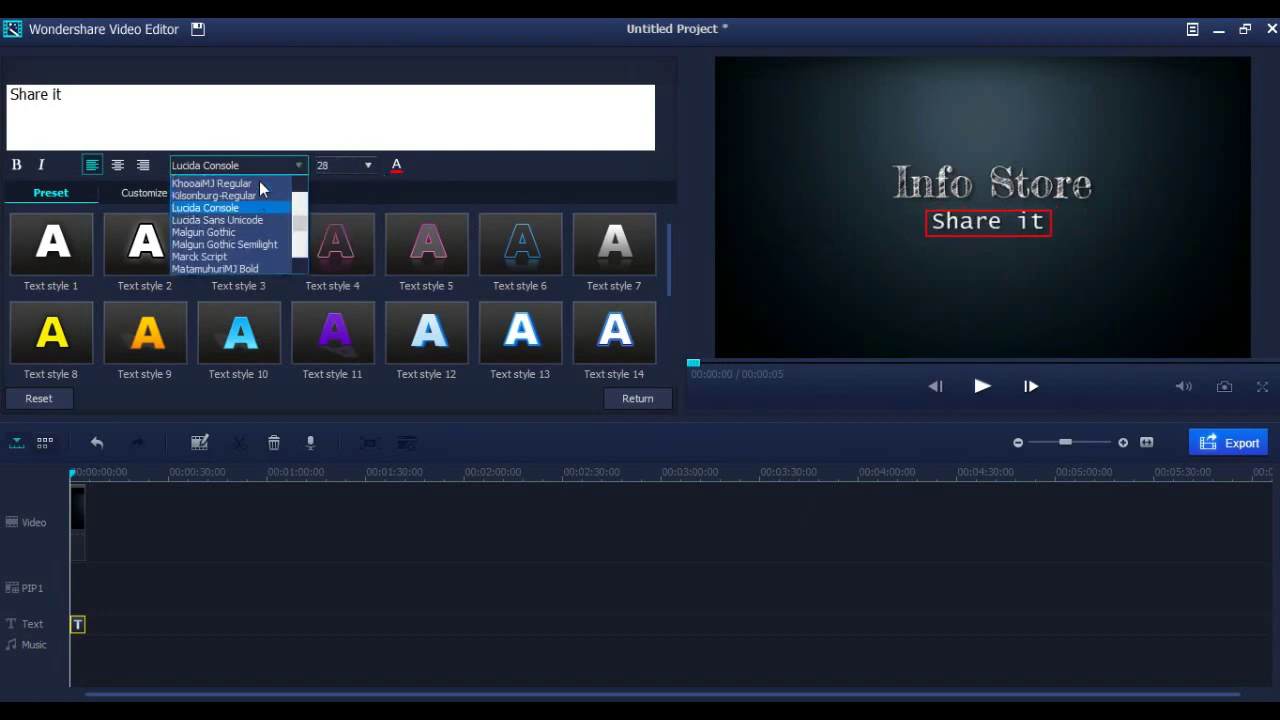
left_click(252, 208)
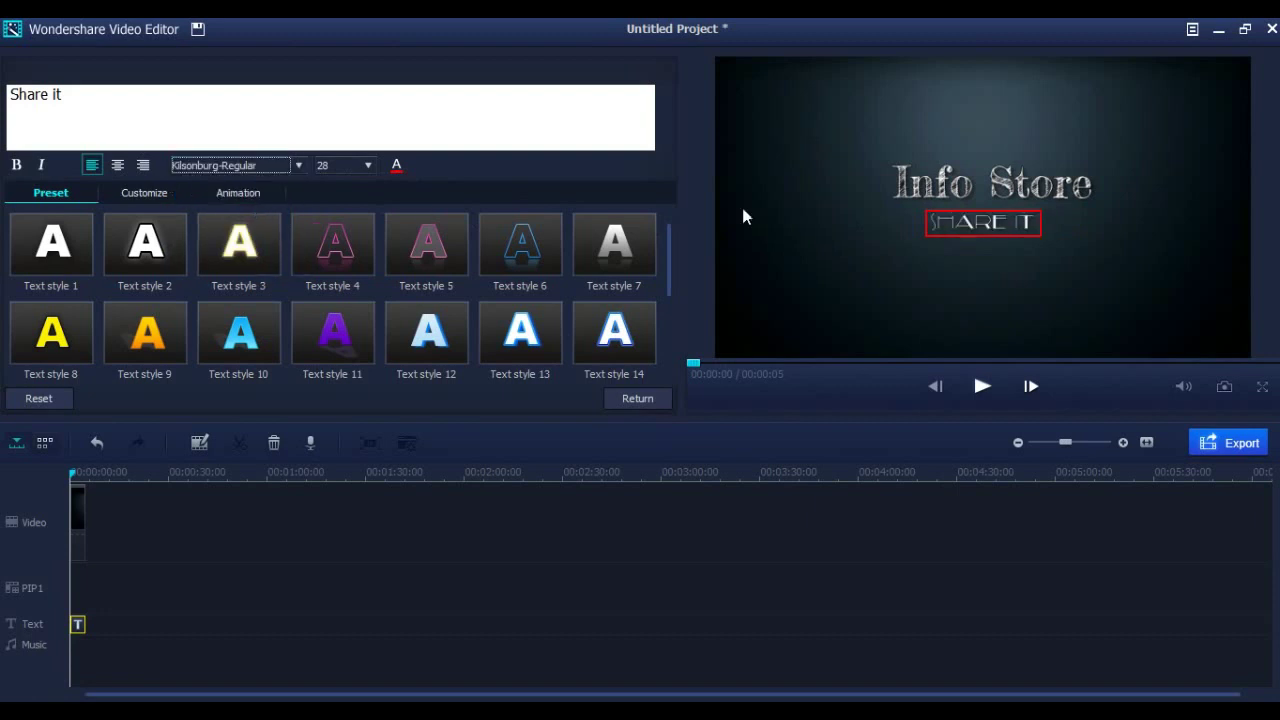
key("Up")
key("Up")
key("Up")
key("Up")
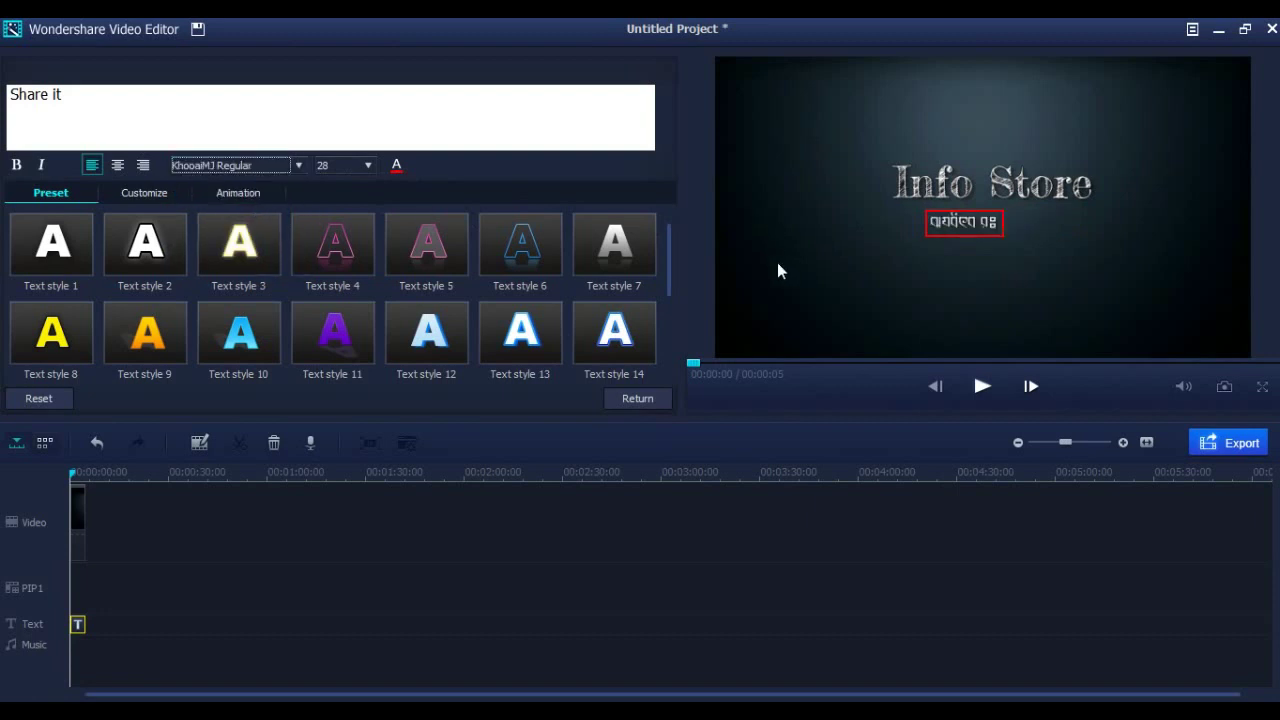
key("Up")
key("Up")
key("Up")
key("Up")
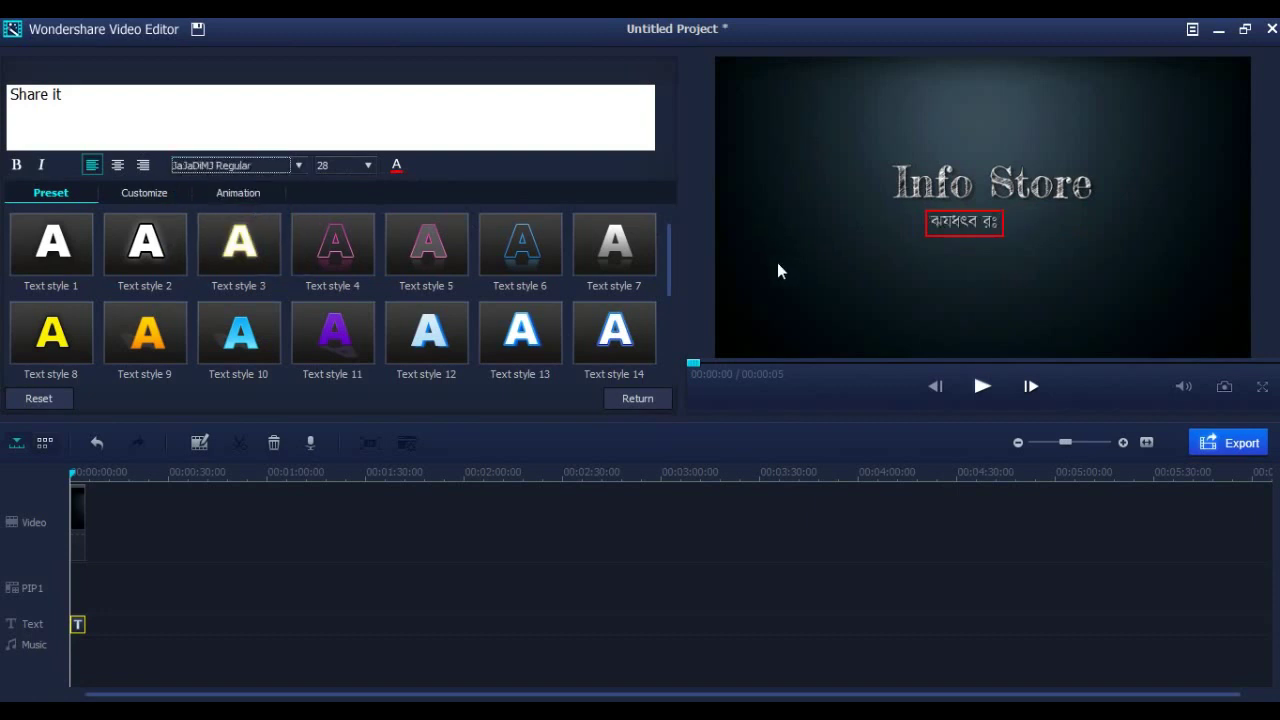
key("Up")
key("Up")
key("Up")
key("Up")
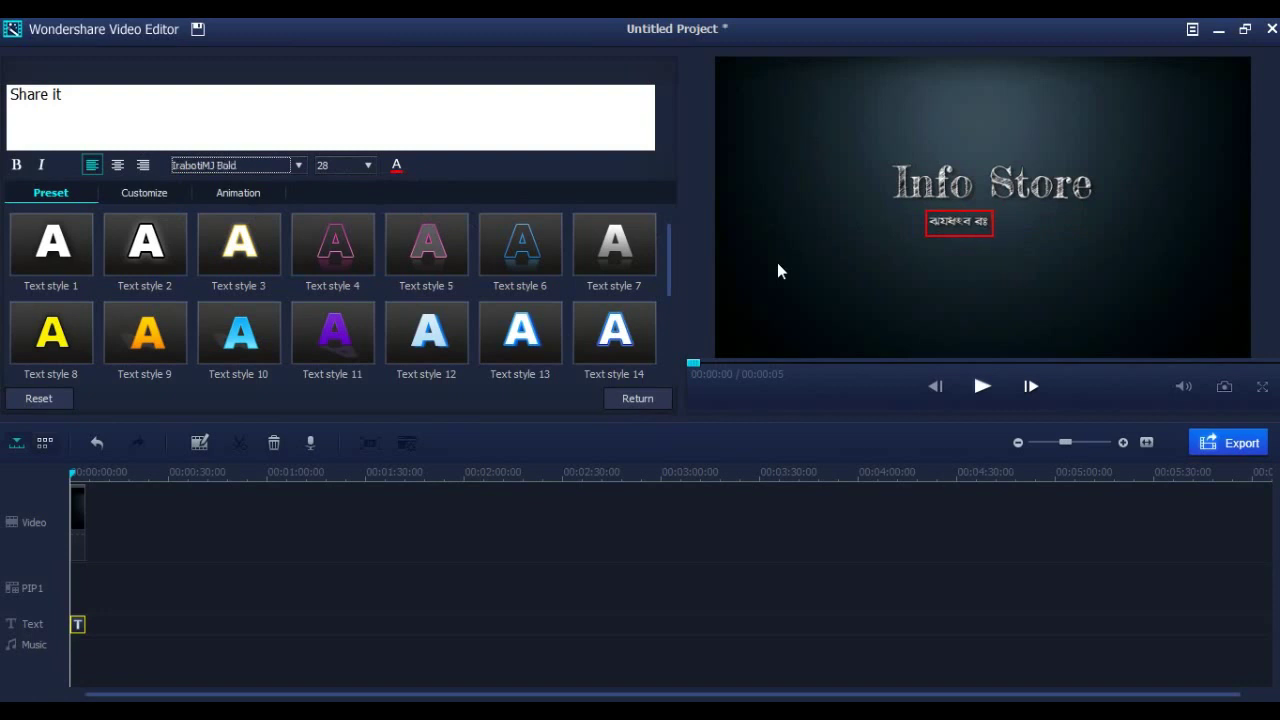
key("Up")
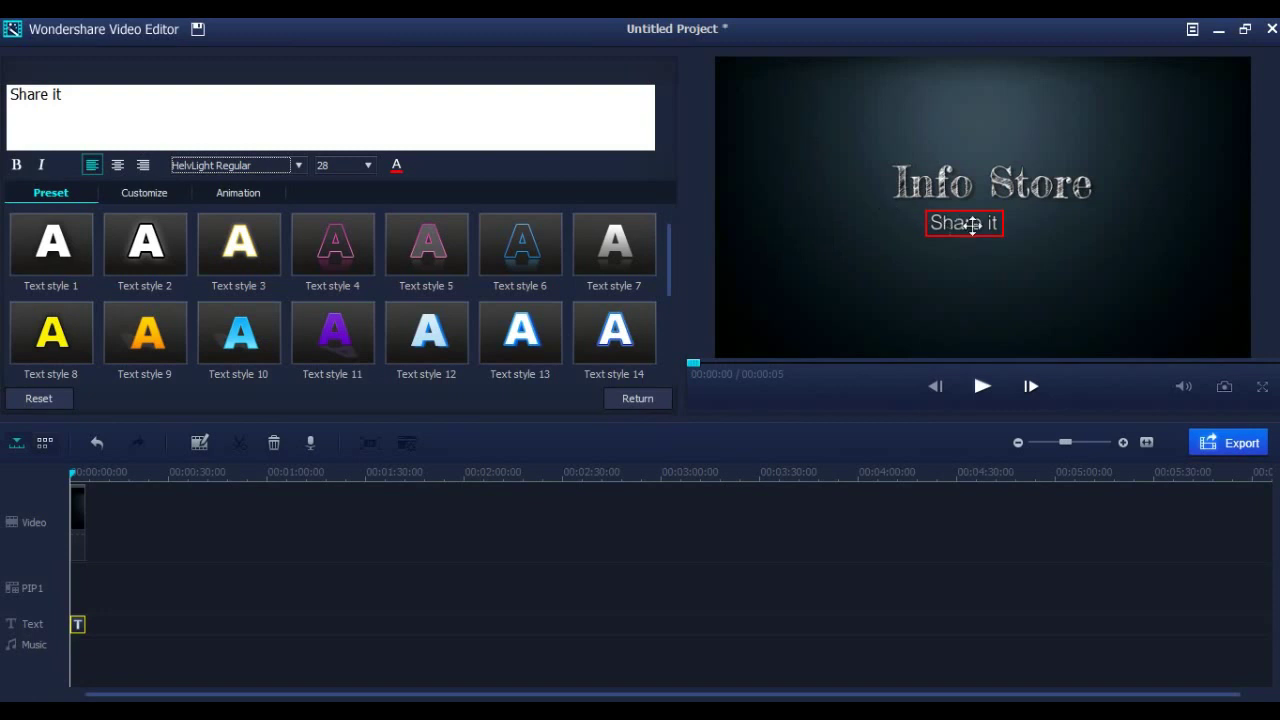
left_click_drag(951, 222, 965, 223)
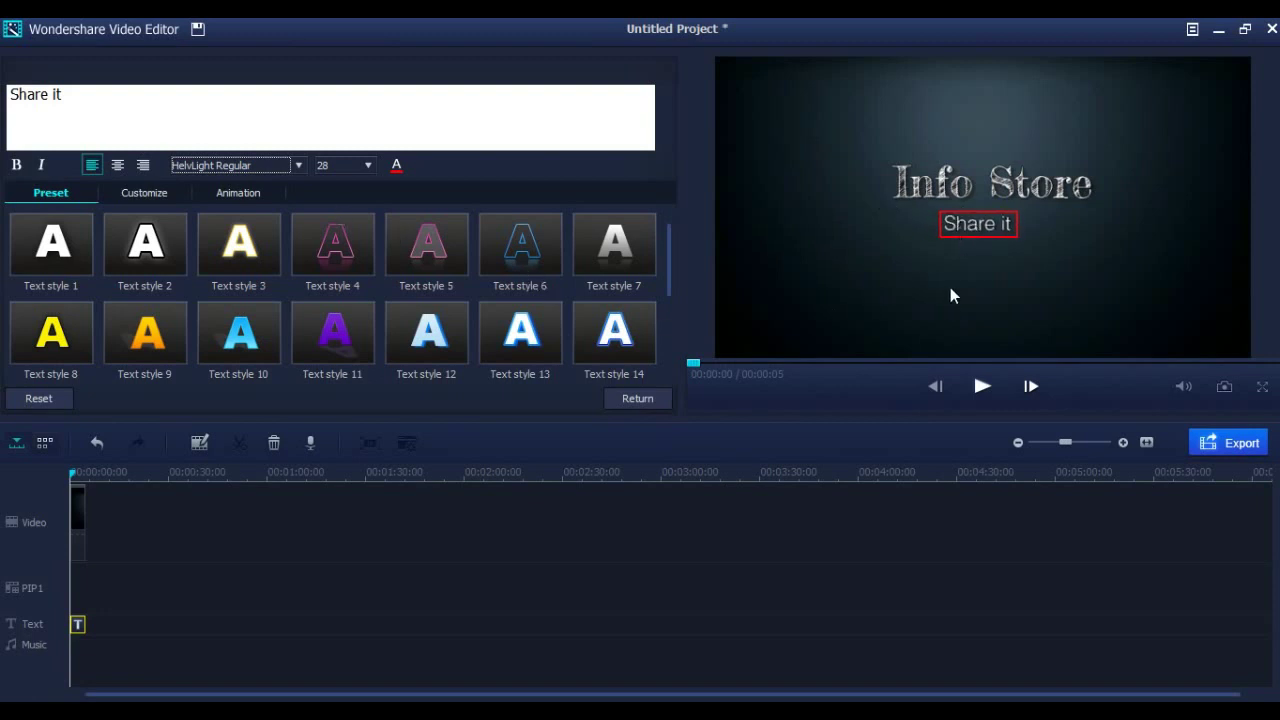
Deselect the text, play the intro preview and close the text editor
left_click(176, 566)
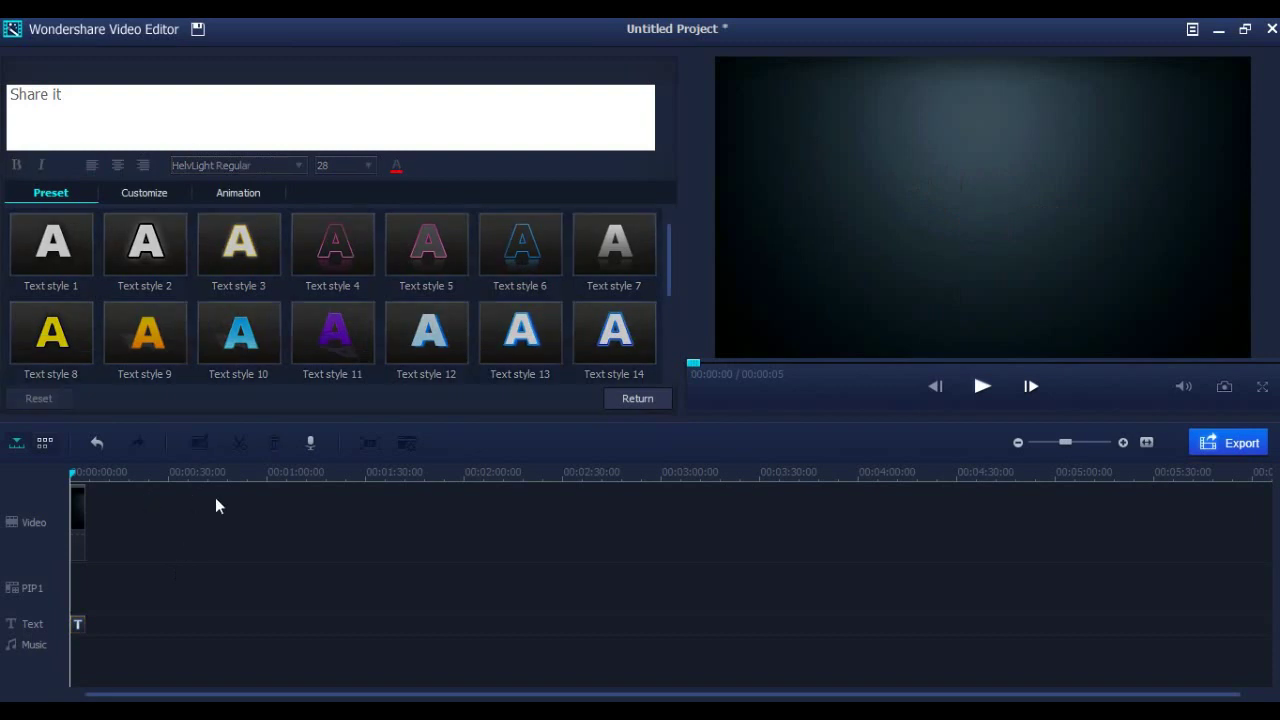
left_click(982, 389)
left_click(640, 399)
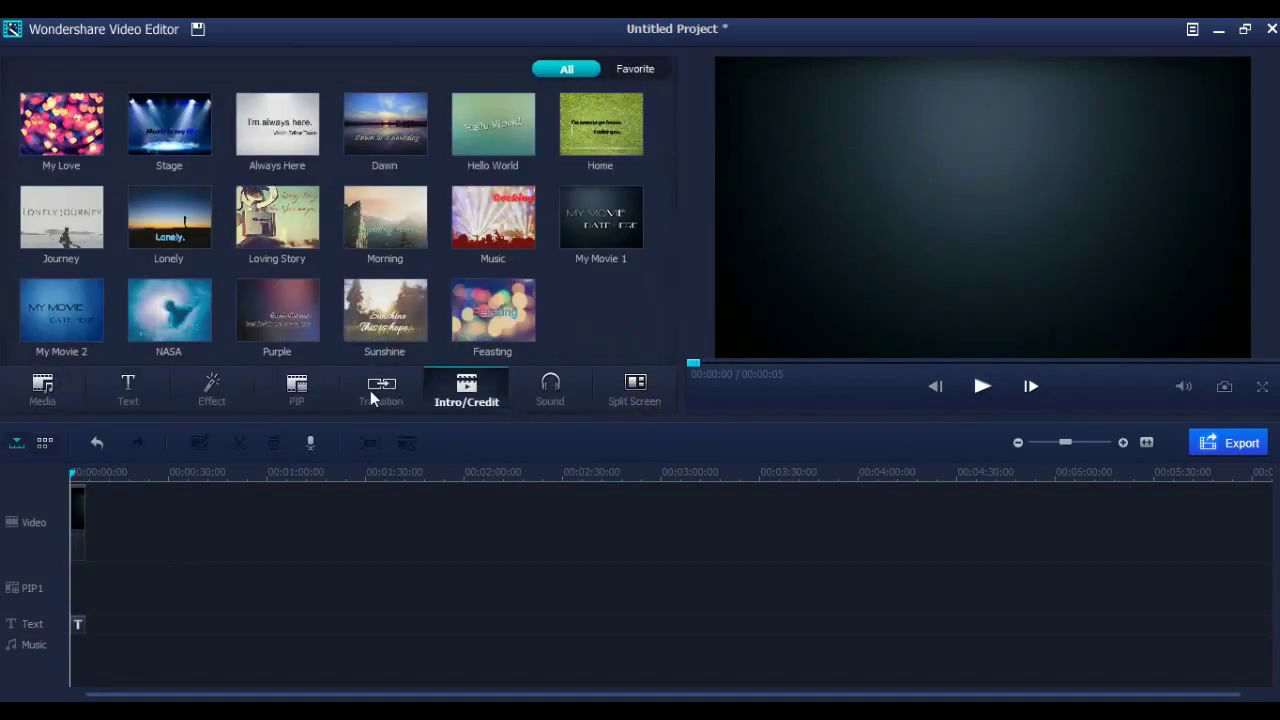
Add the Wind 1 sound effect at the start of the intro and play the preview
left_click(551, 392)
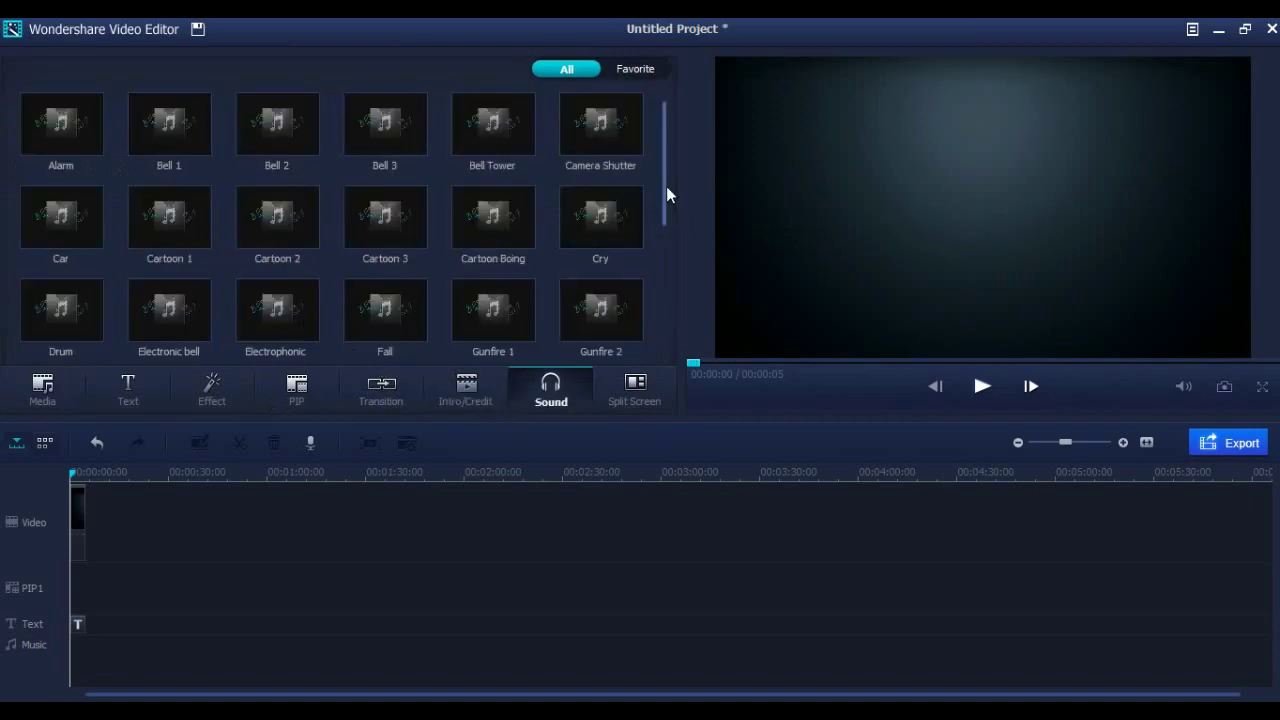
left_click_drag(666, 192, 664, 322)
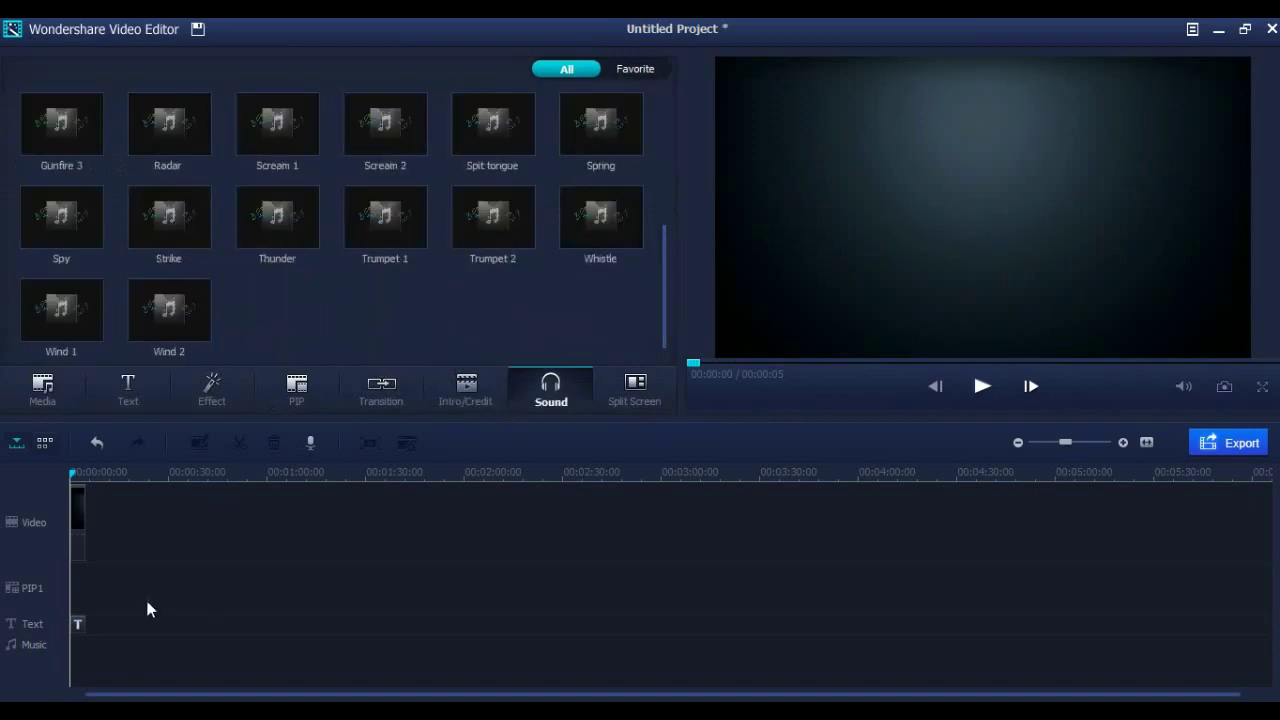
left_click(55, 317)
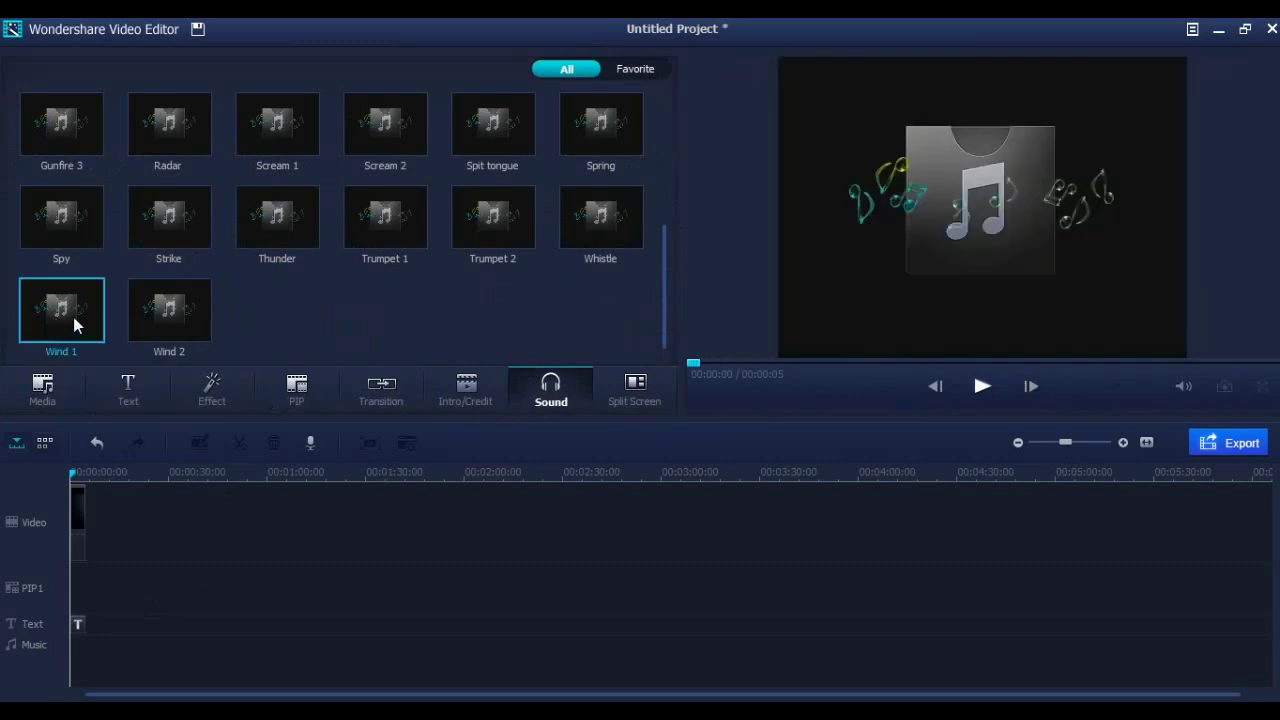
left_click_drag(67, 312, 71, 539)
left_click(141, 533)
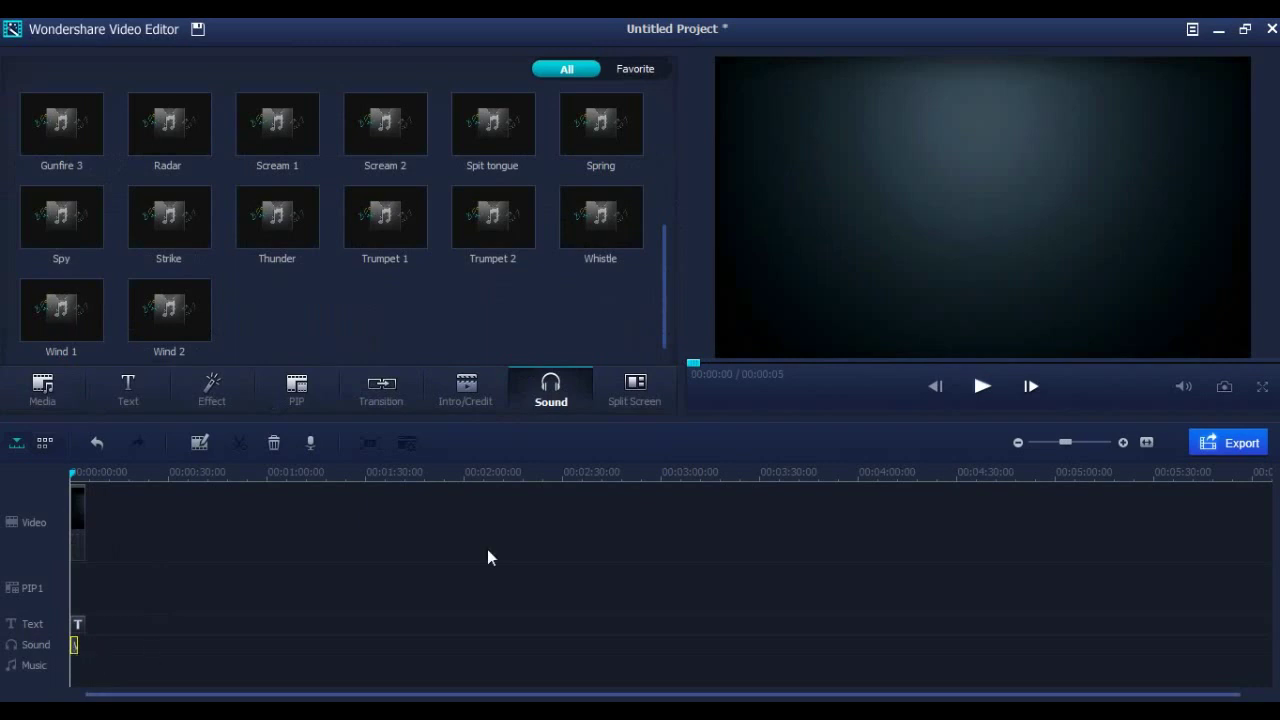
left_click(345, 509)
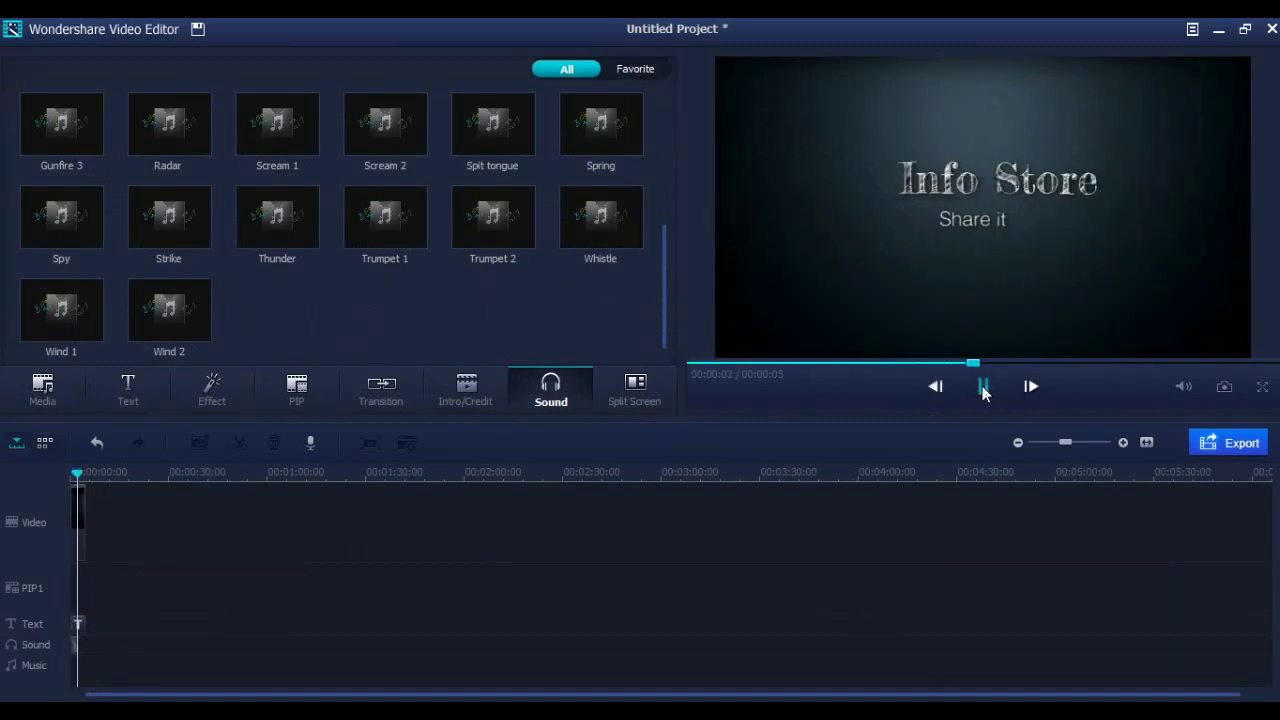
left_click(982, 388)
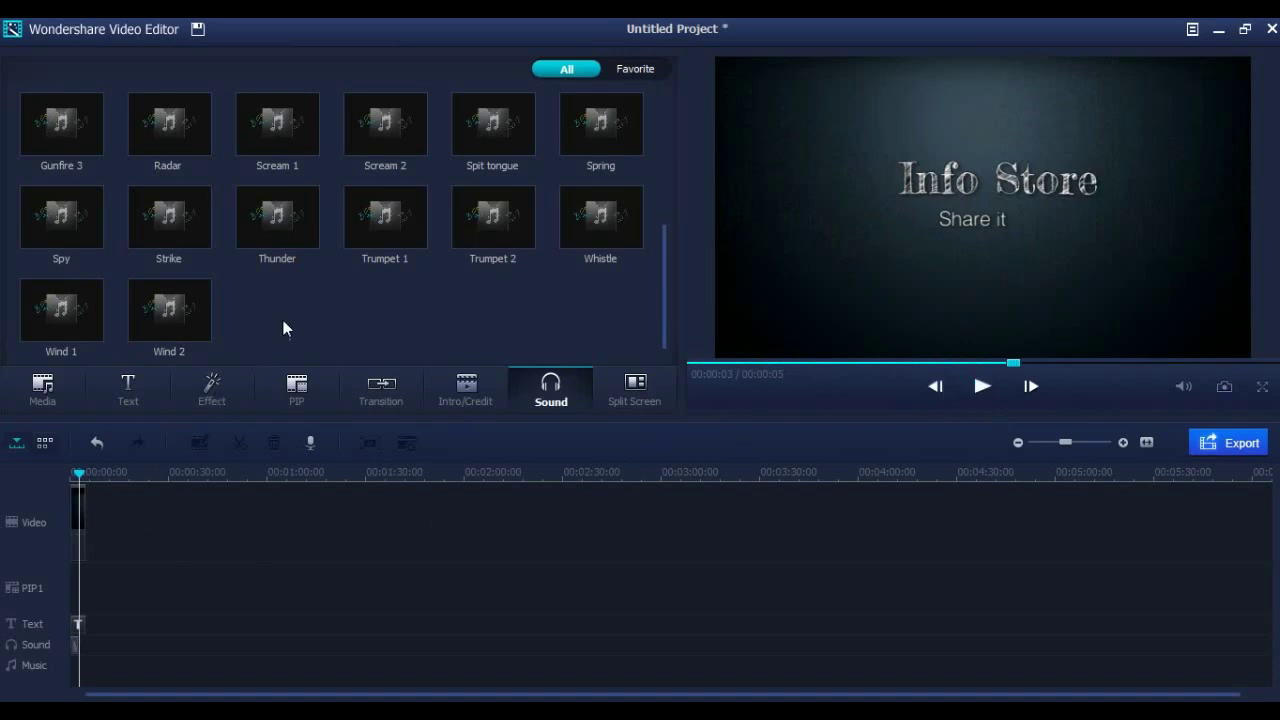
Add the Cartoon 3 sound effect near the end of the intro and cut it from the sound track
left_click_drag(661, 282, 650, 159)
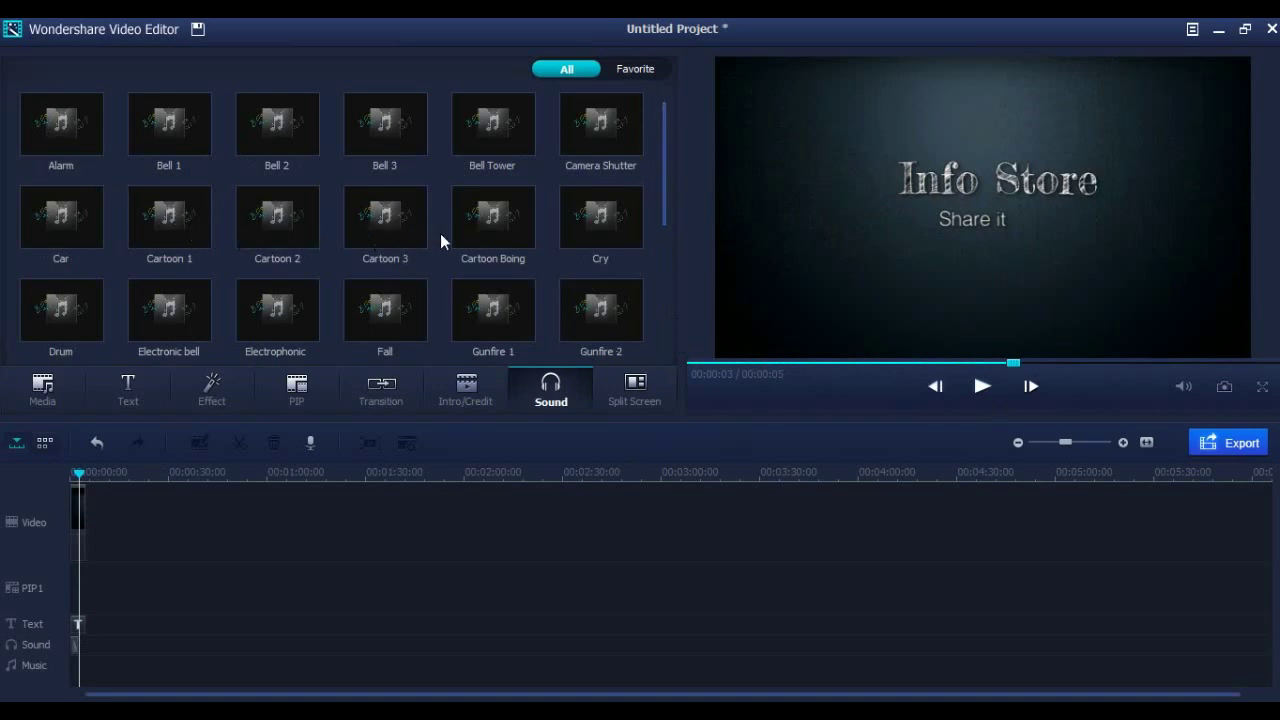
mouse_move(400, 221)
left_mouse_down()
mouse_move(230, 507)
mouse_move(109, 598)
mouse_move(86, 599)
left_mouse_up()
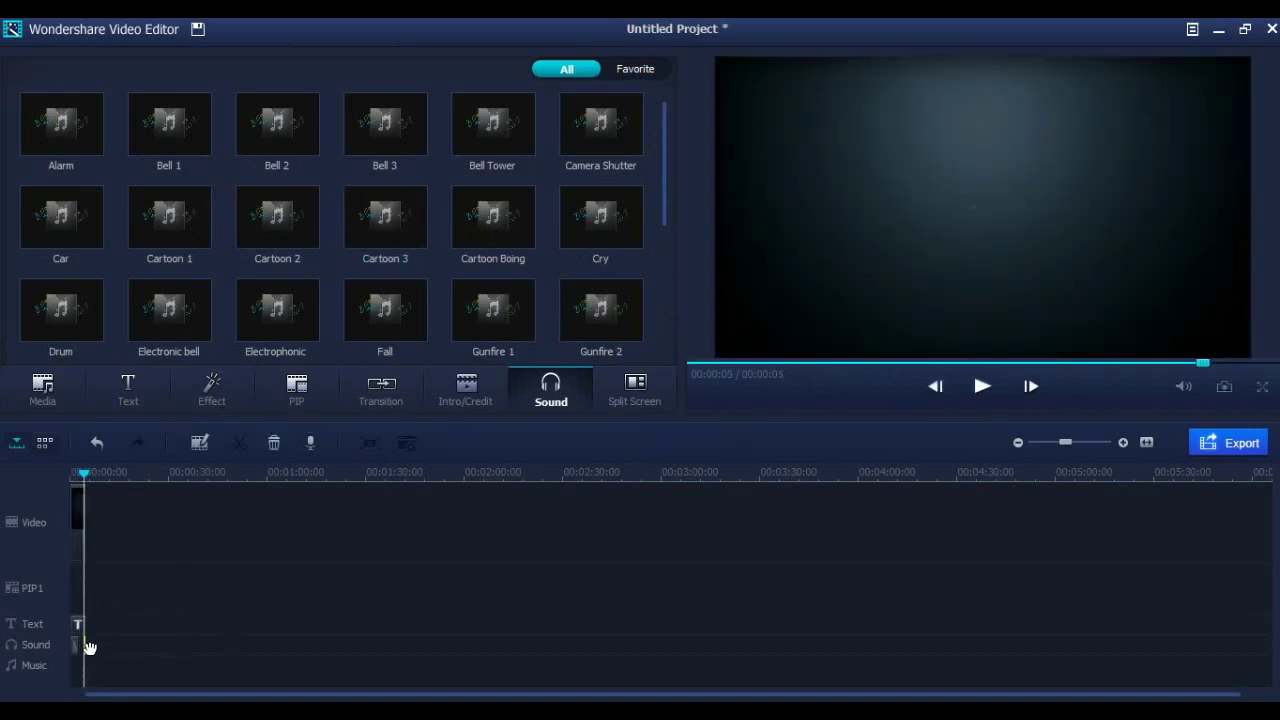
right_click(89, 645)
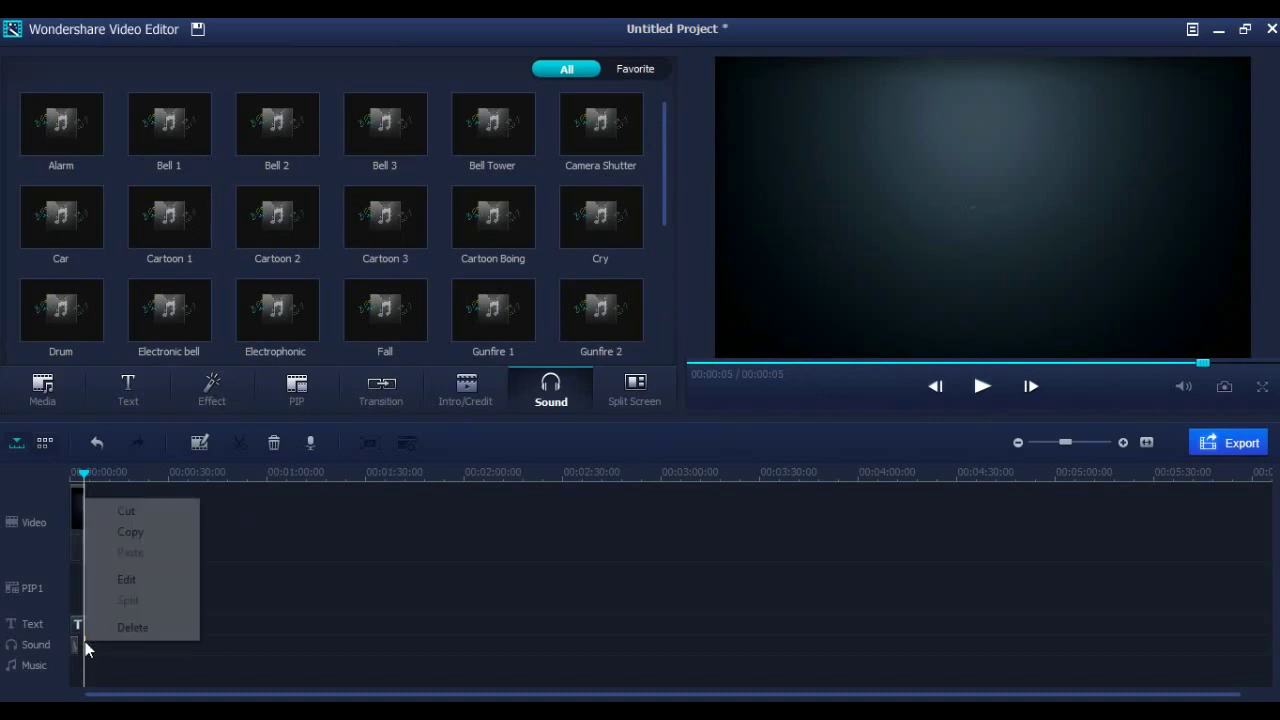
left_click(128, 510)
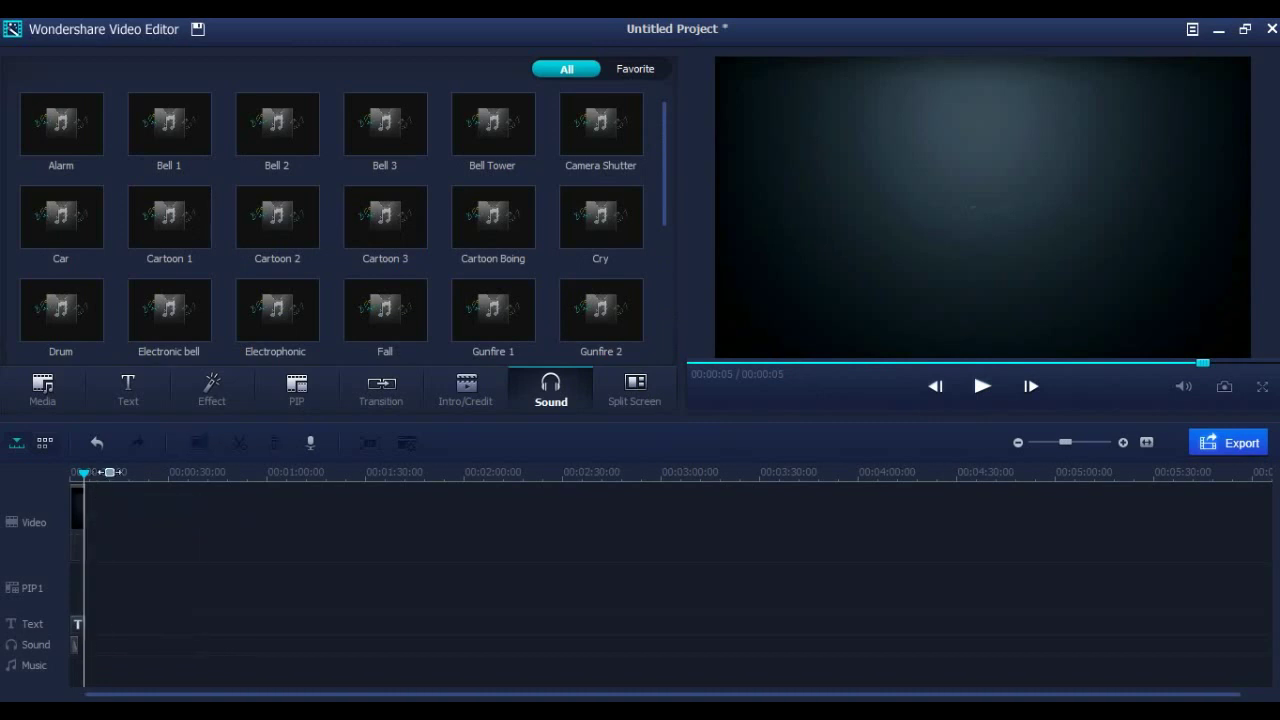
Paste the Cartoon 3 sound at about the 4-second mark and play the intro from the start
scroll(270, 500, "up", 5)
scroll(463, 462, "up", 1)
left_click(480, 508)
left_click_drag(490, 513, 570, 507)
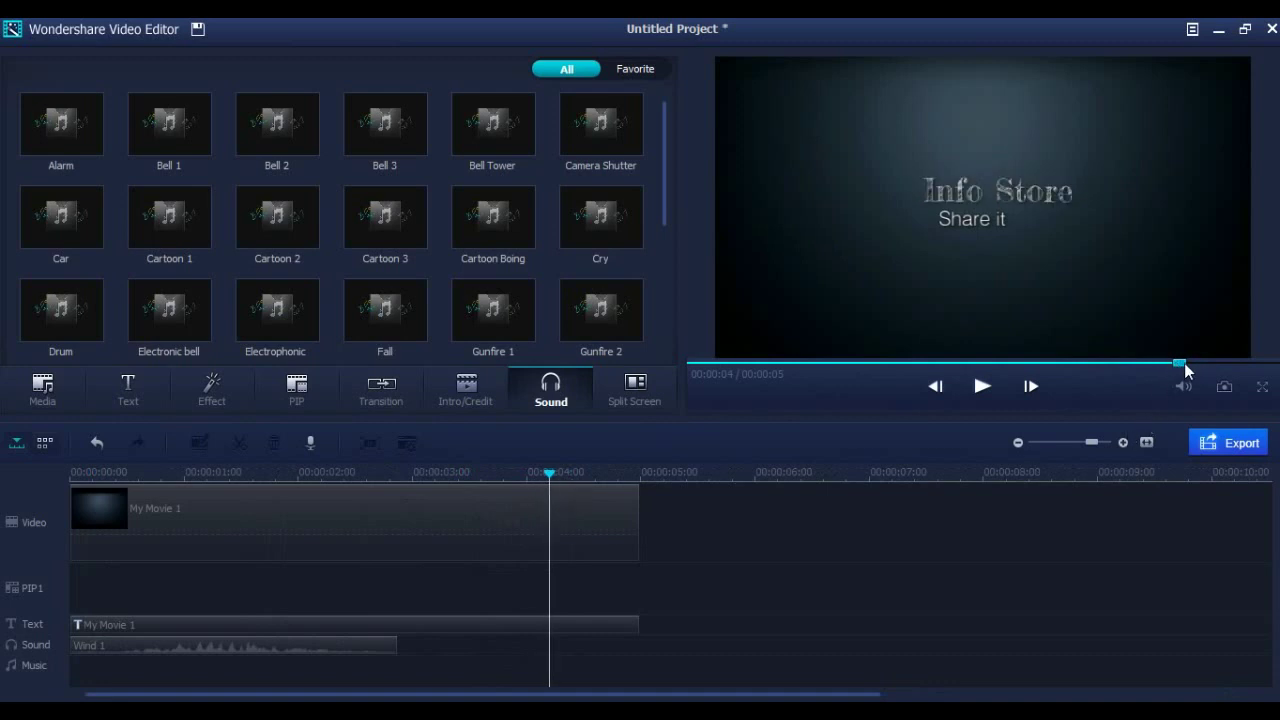
left_click_drag(1184, 363, 1174, 370)
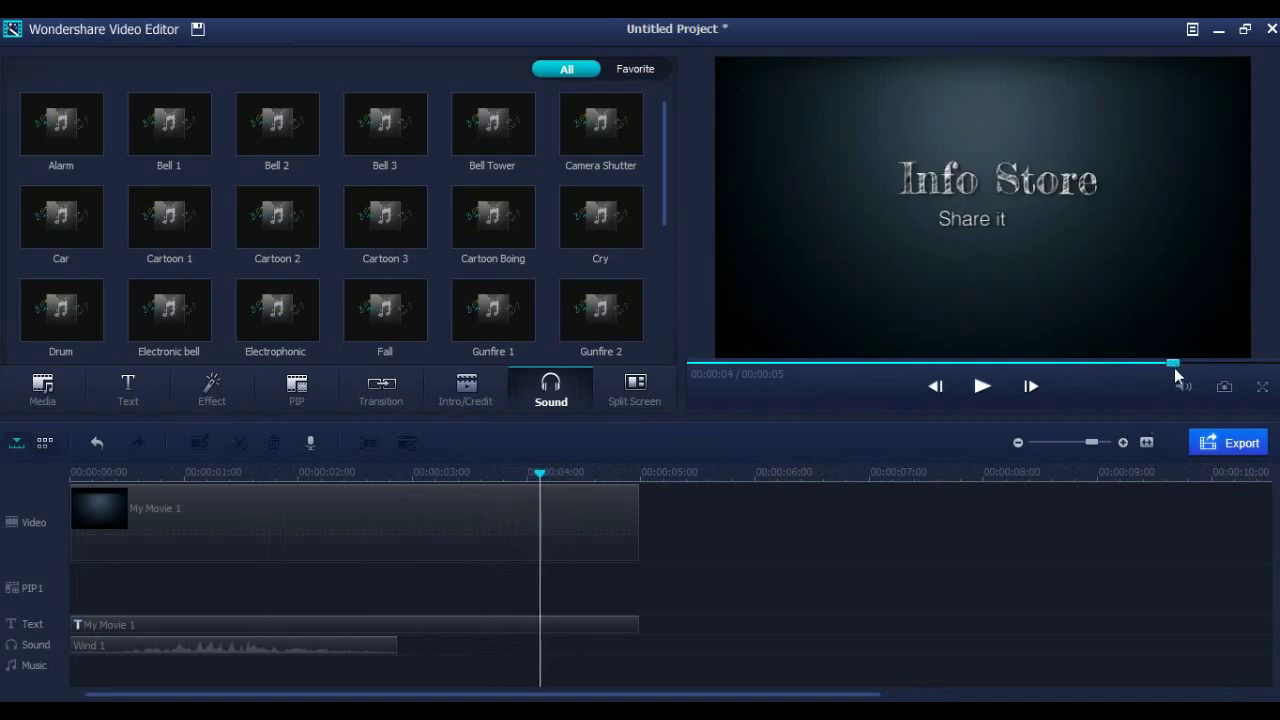
right_click(617, 648)
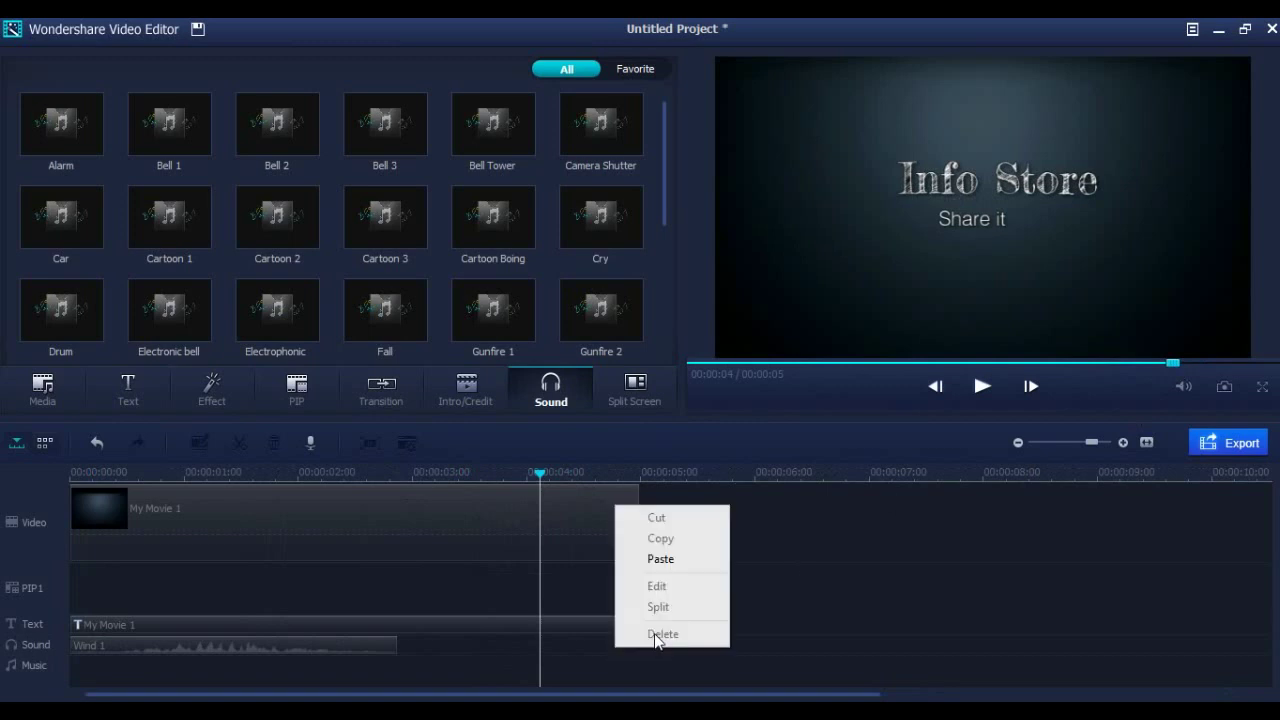
left_click(680, 560)
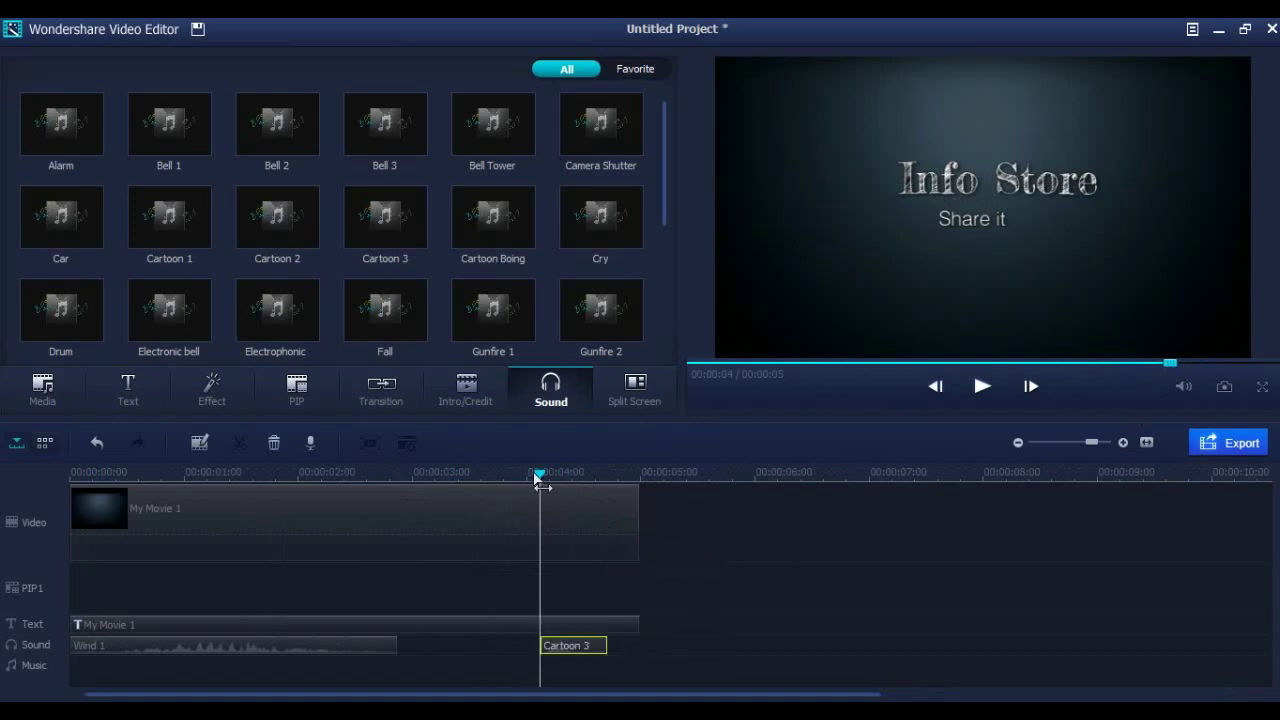
key("Home")
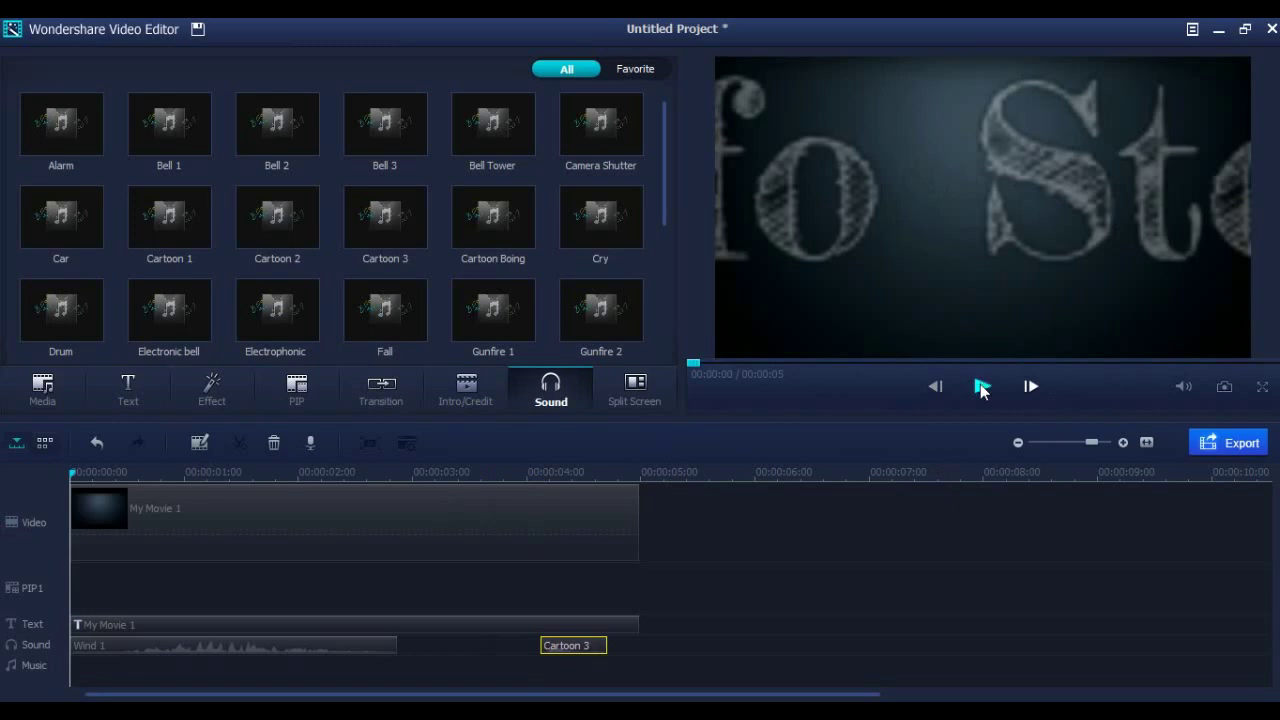
left_click(981, 387)
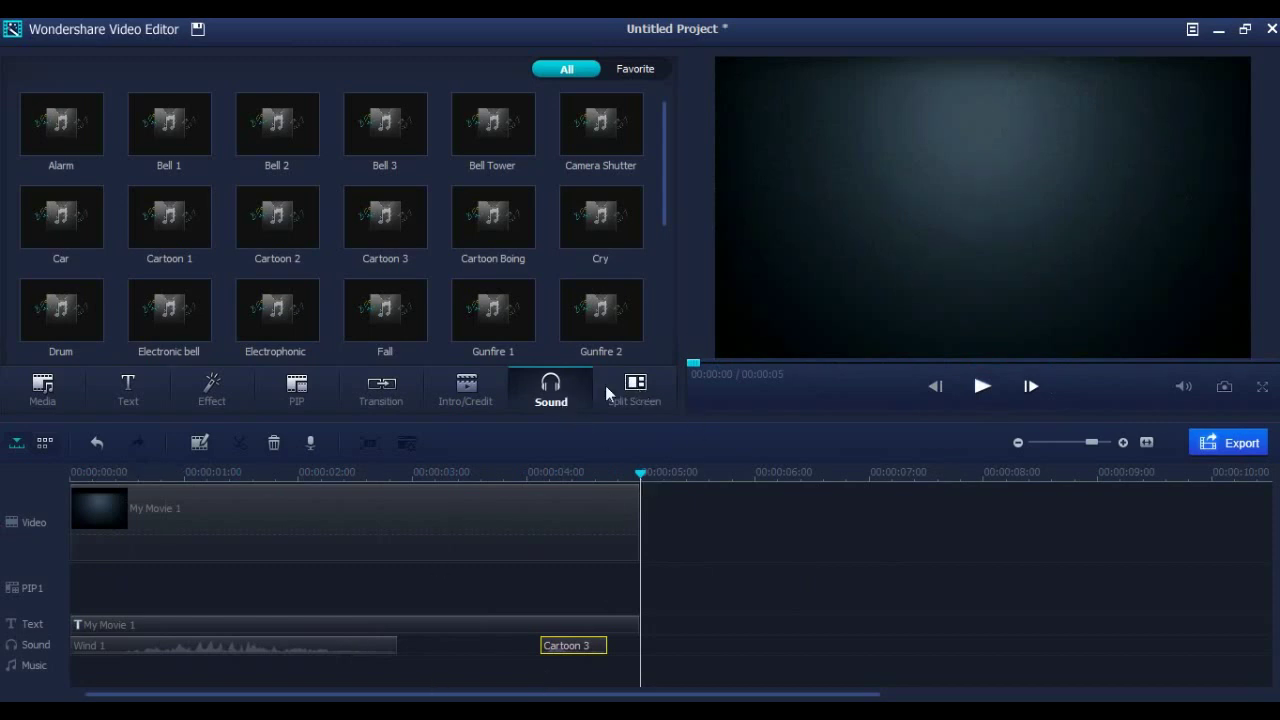
Replace the My Movie 1 title clip with the Pixie Dust text style and move its text slightly up
left_click(138, 394)
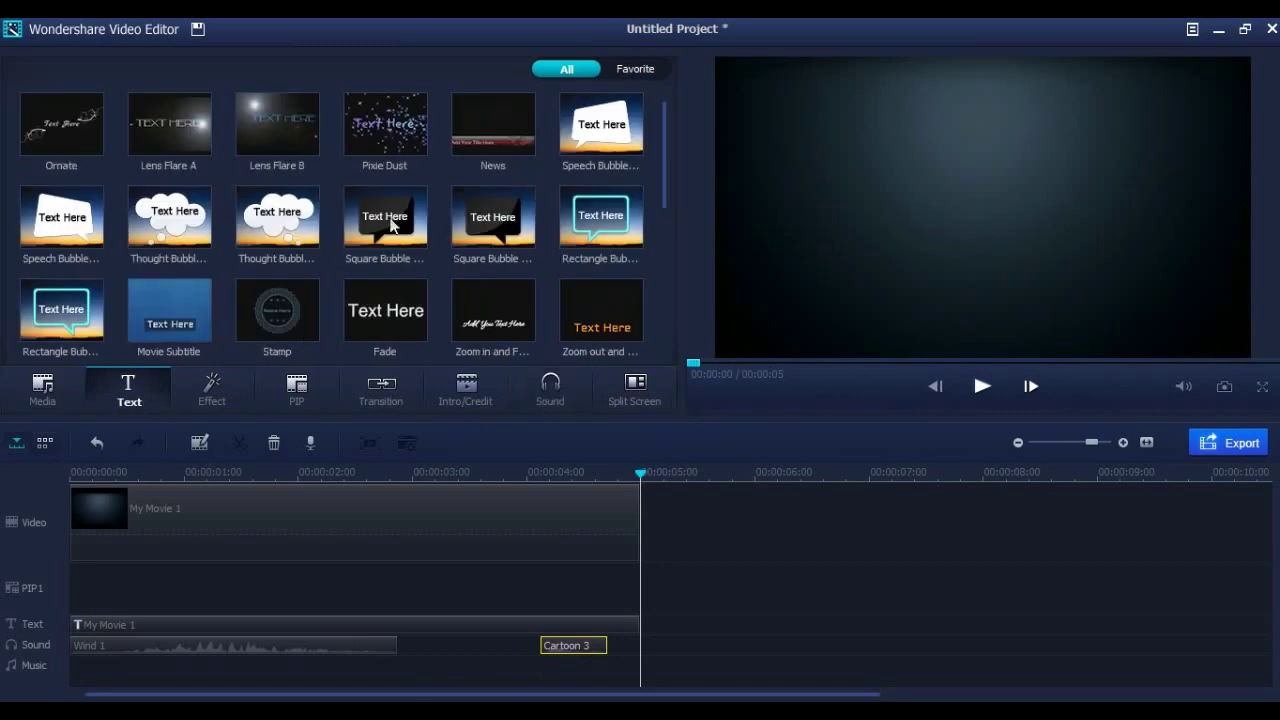
left_click_drag(393, 154, 79, 601)
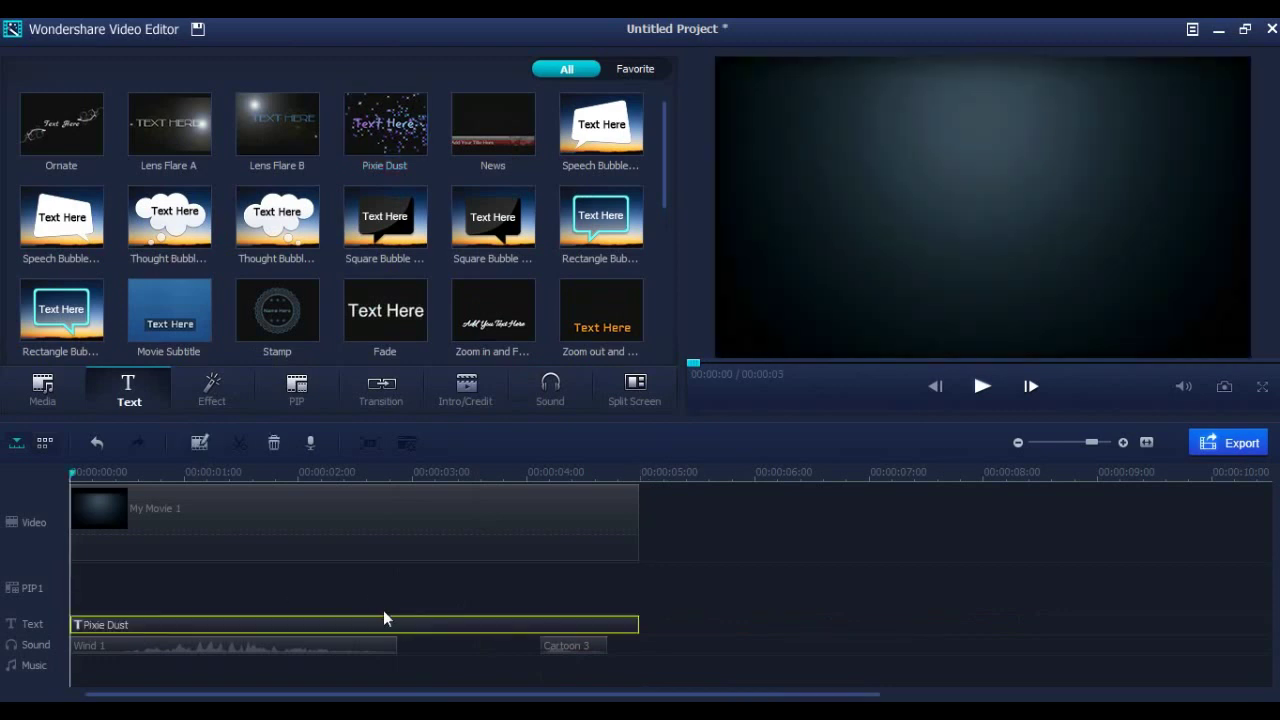
double_click(312, 628)
left_click_drag(963, 206, 961, 190)
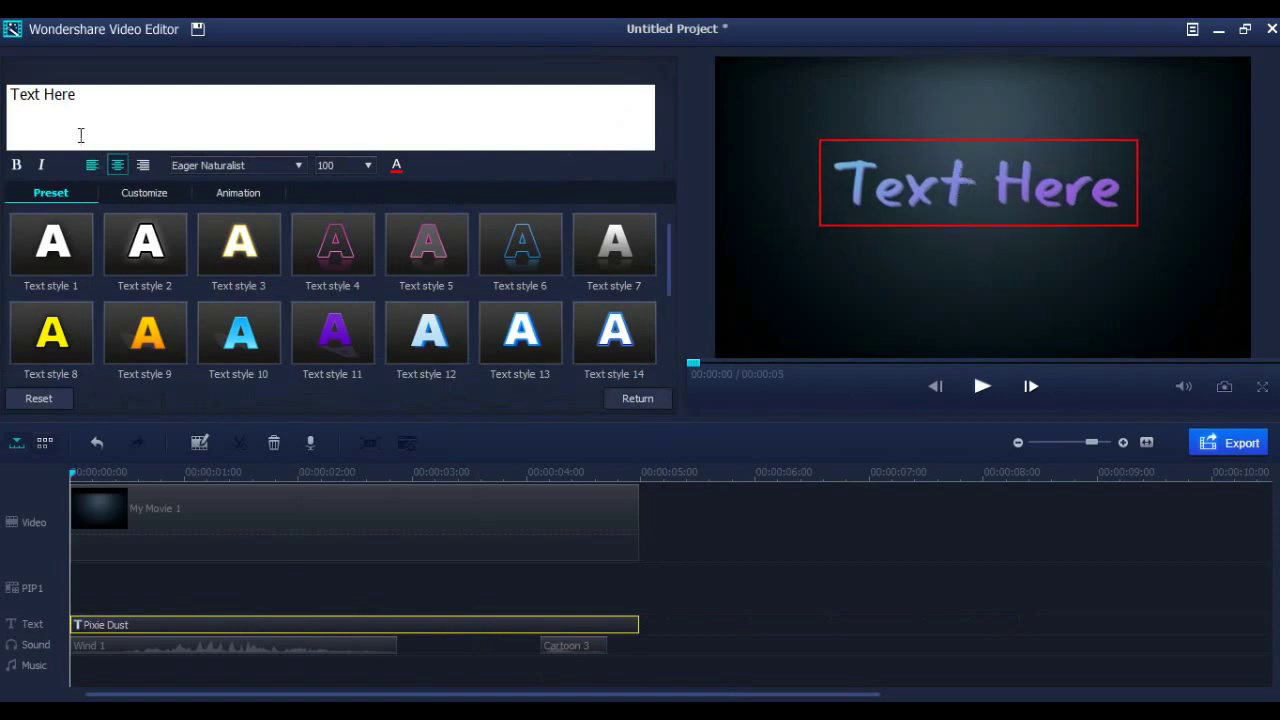
Change the Pixie Dust text to "Info Store" and set its font to Fredericka the Great
left_click_drag(84, 94, 4, 94)
type("I")
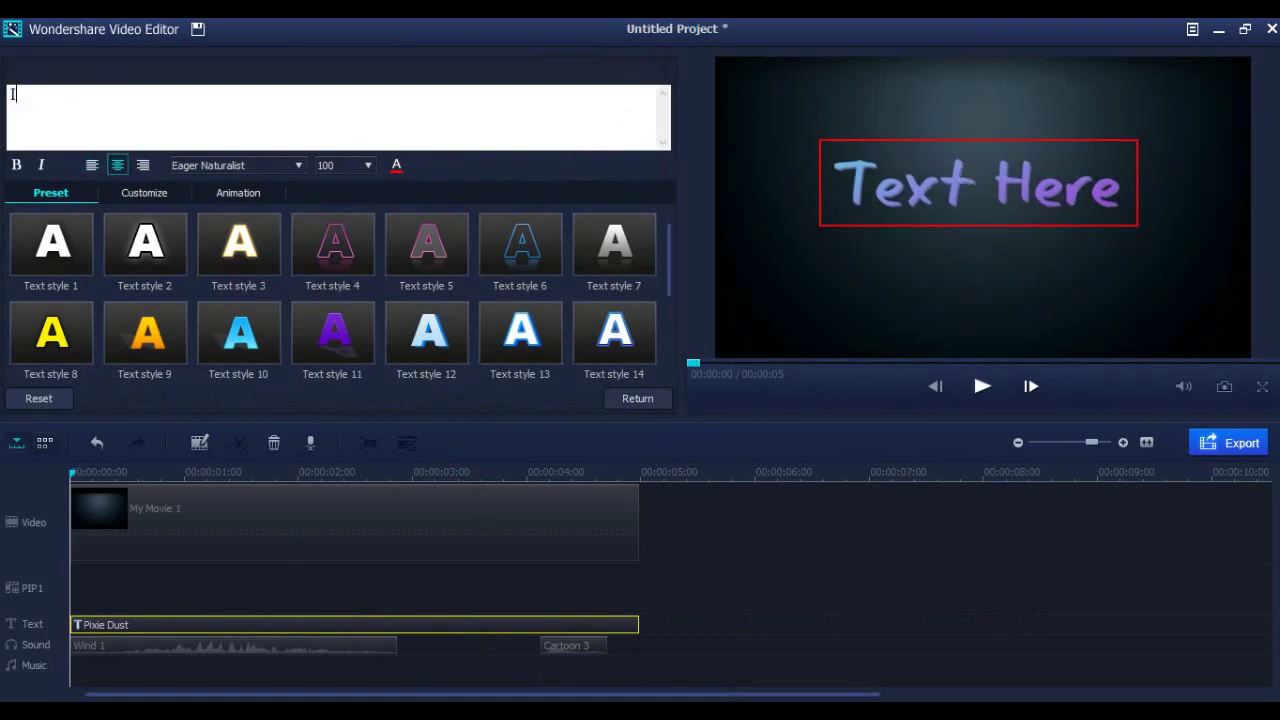
type("nfo Store")
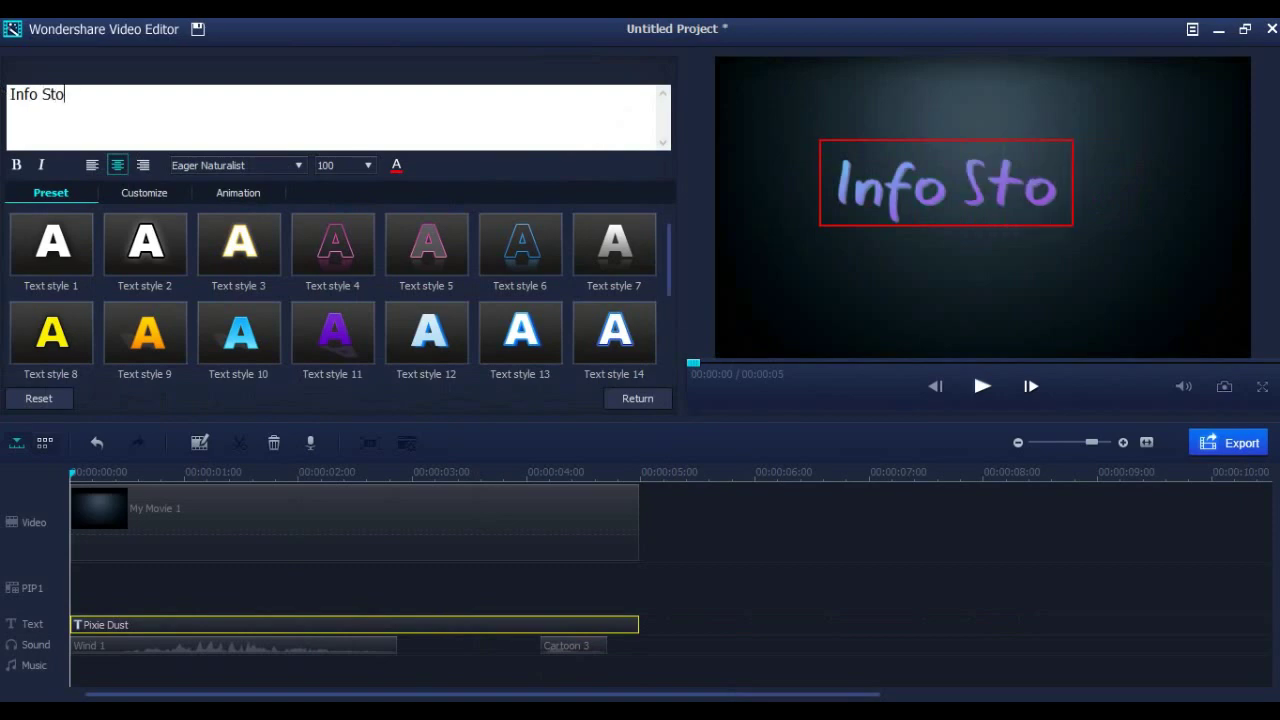
left_click(280, 170)
left_click(250, 237)
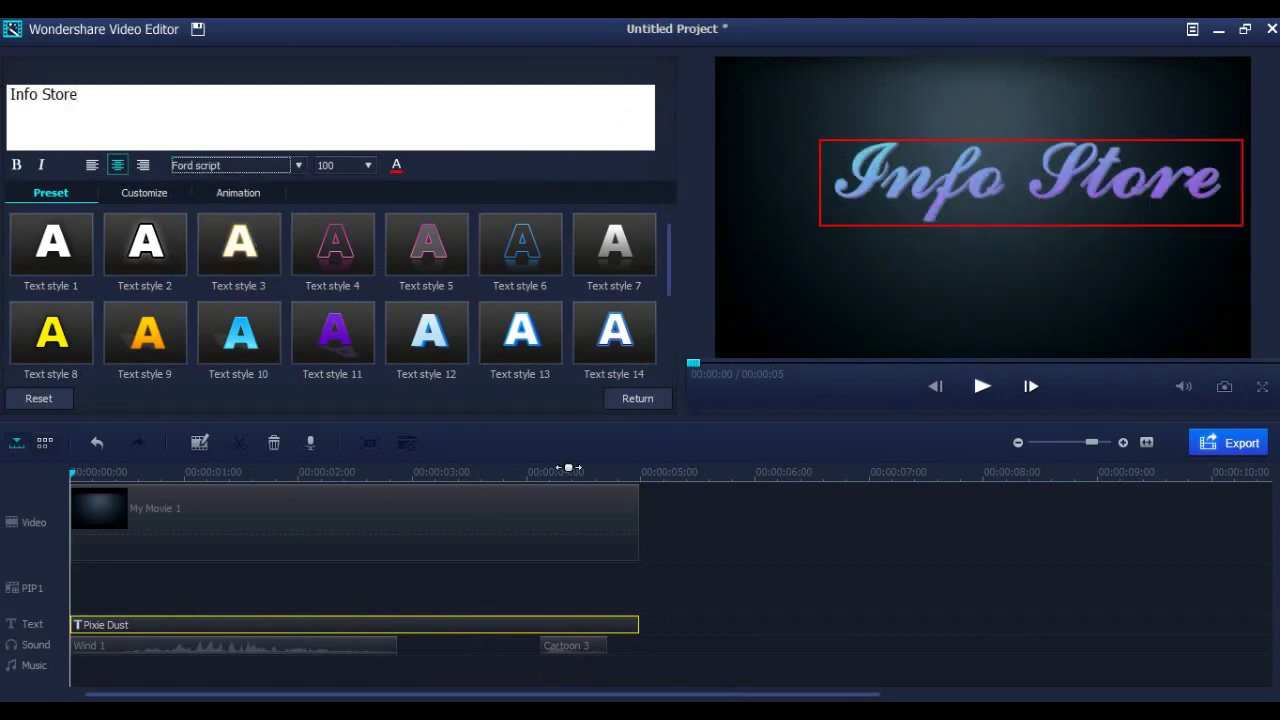
key("Down")
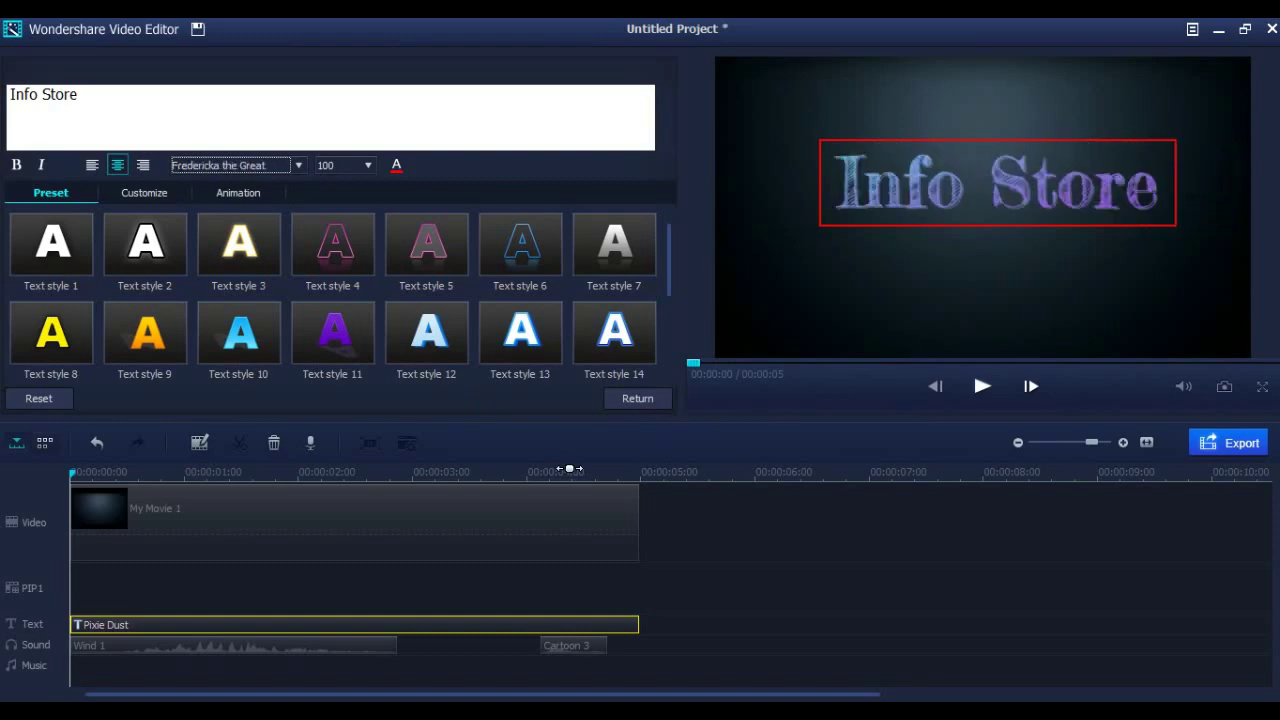
Play the intro preview to check the Pixie Dust title animation, and pause it near the end
left_click(925, 532)
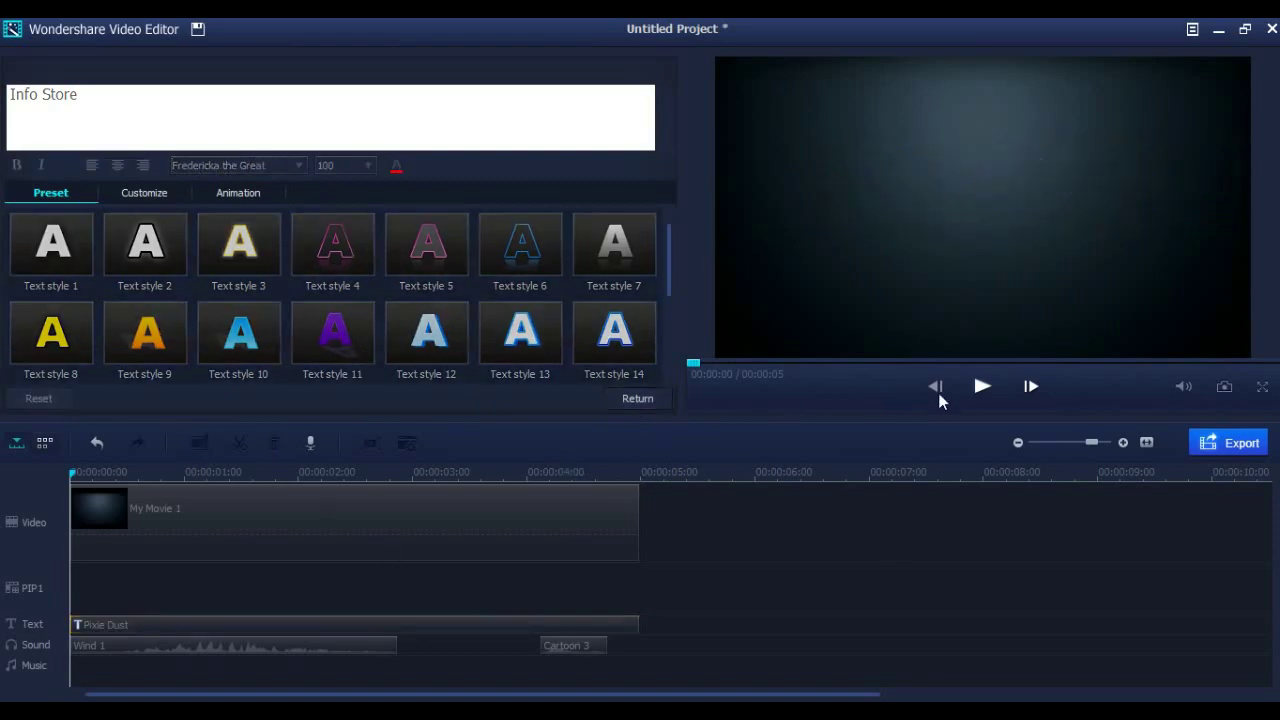
left_click(983, 387)
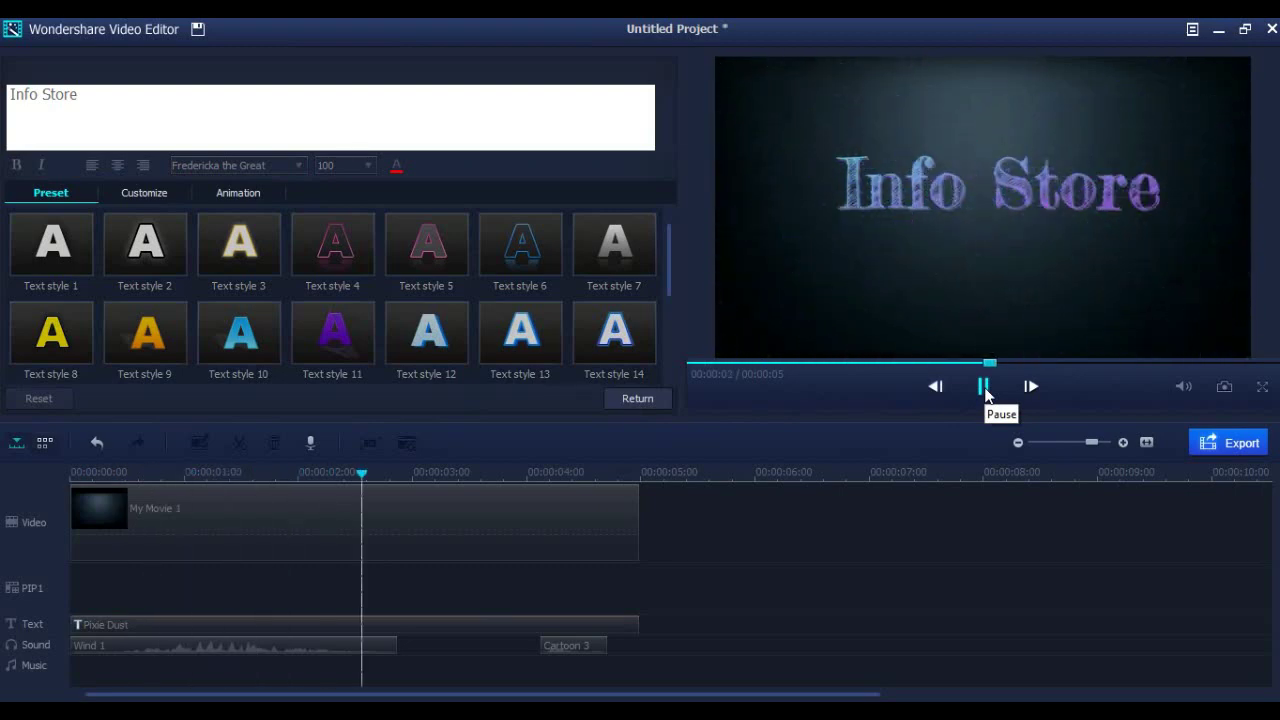
left_click(985, 390)
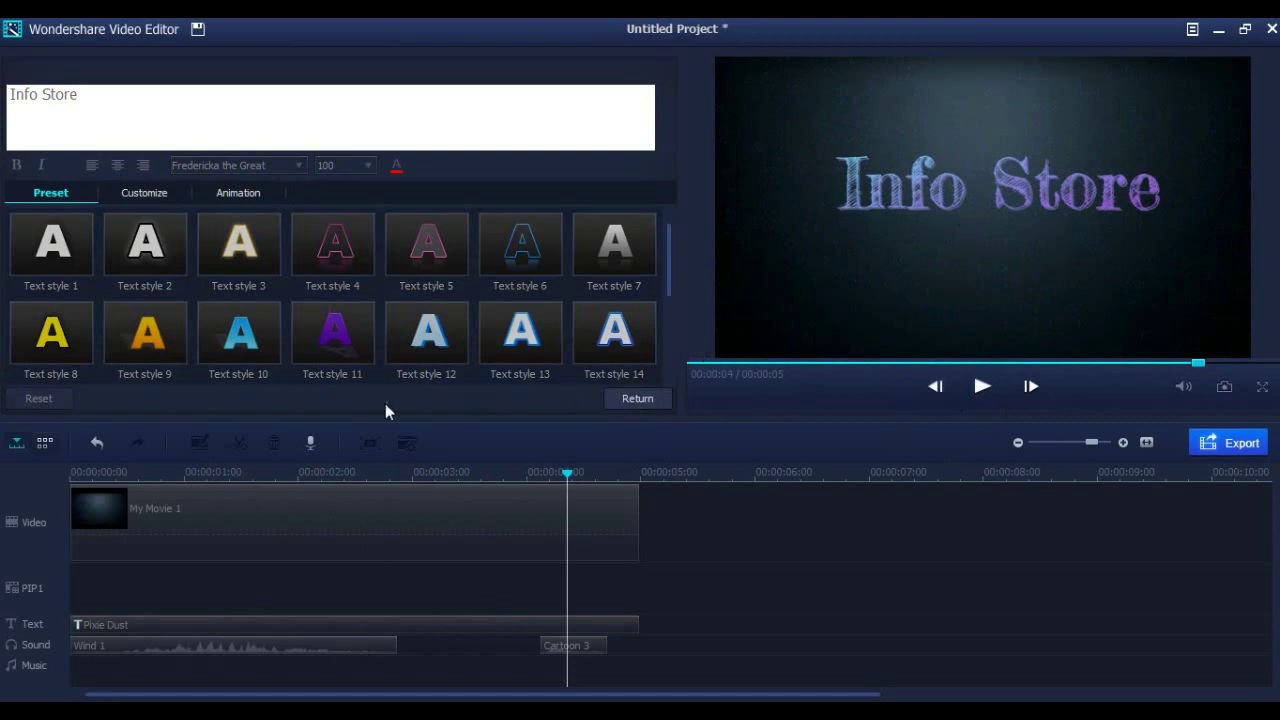
Replace the Pixie Dust title clip with the Lens Flare B text style and preview its animation to about the 3-second mark
left_click(645, 398)
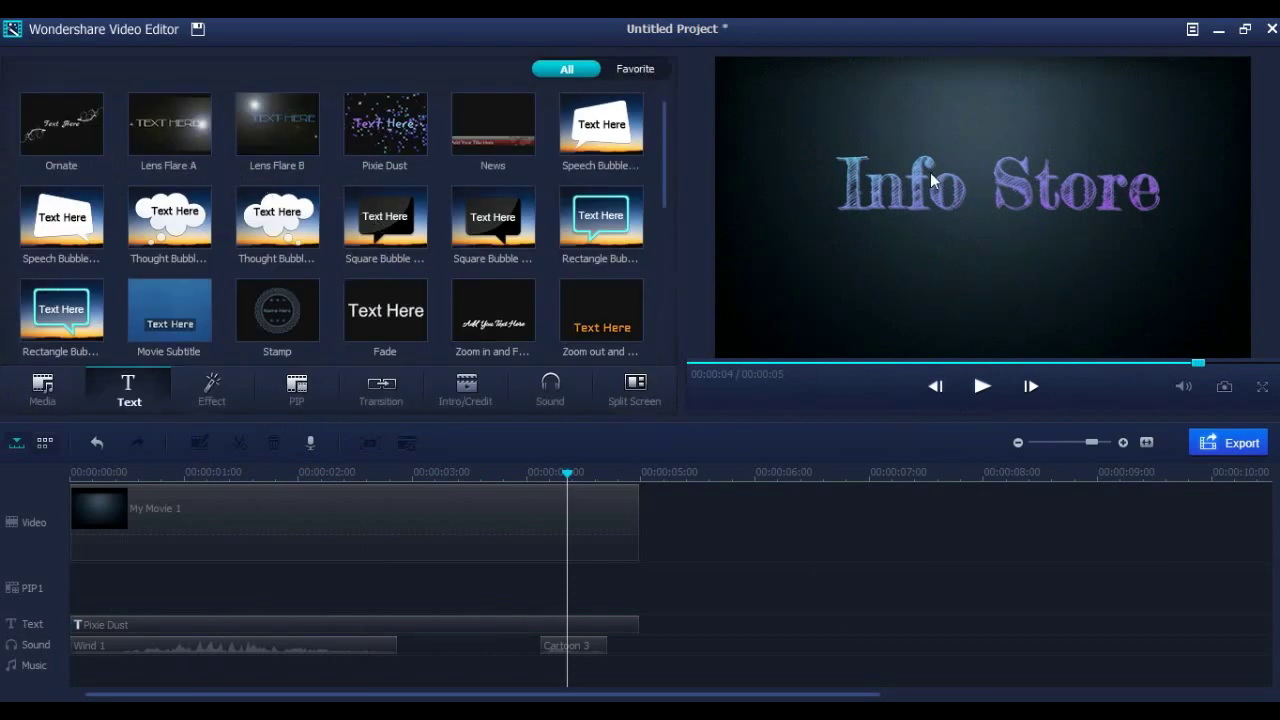
left_click_drag(282, 121, 97, 618)
left_click(981, 388)
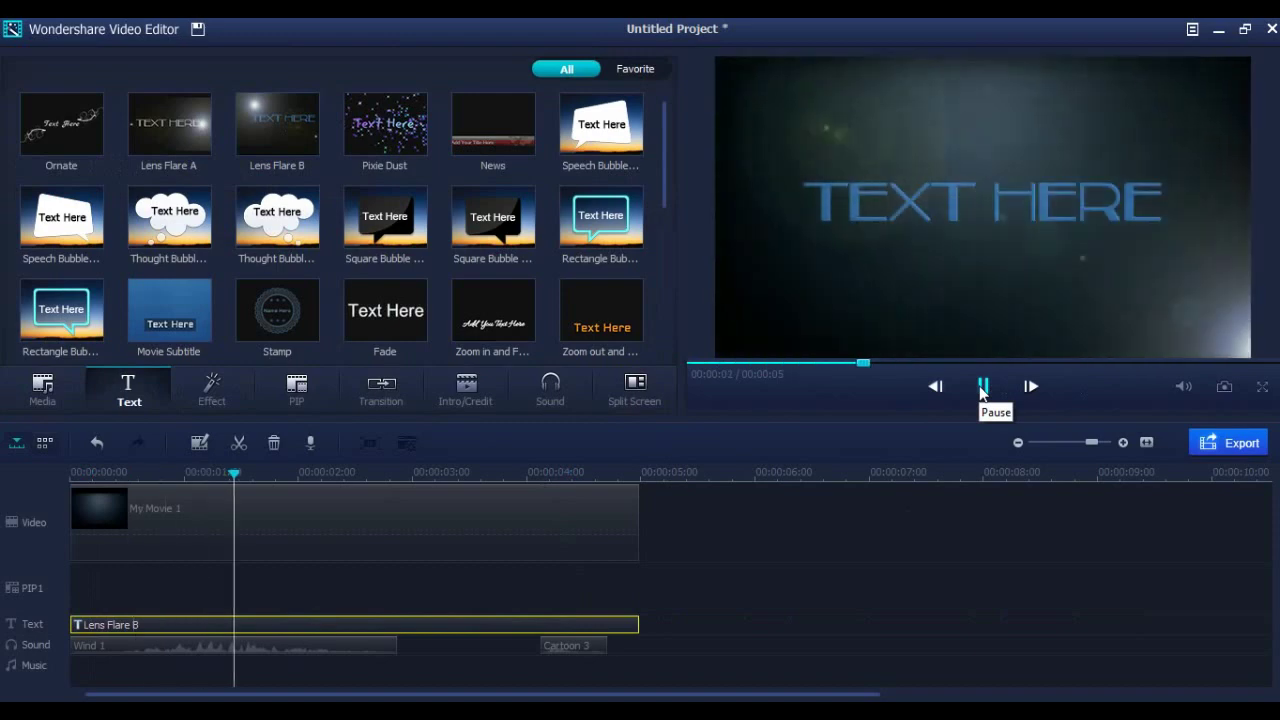
left_click(981, 388)
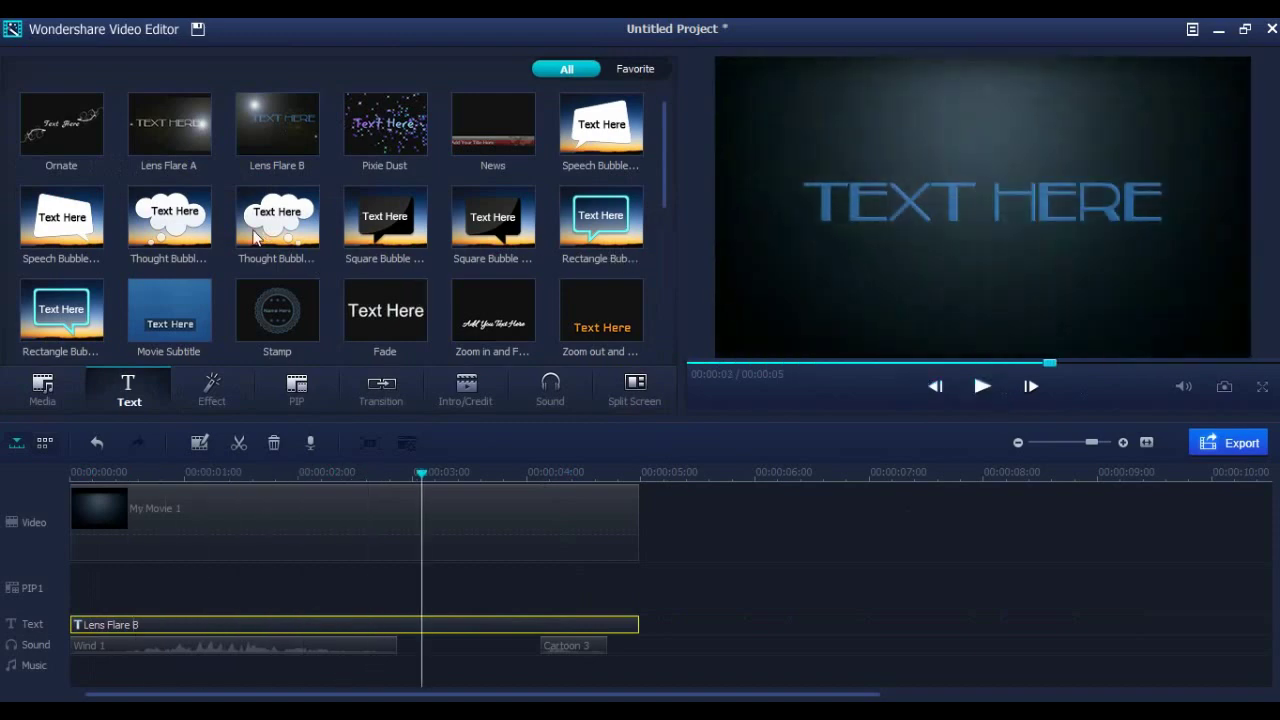
mouse_move(666, 167)
left_mouse_down()
mouse_move(685, 337)
mouse_move(652, 167)
left_mouse_up()
Open the video export settings, confirm the Desktop as the save folder, and select the output name for editing
key("ctrl+e")
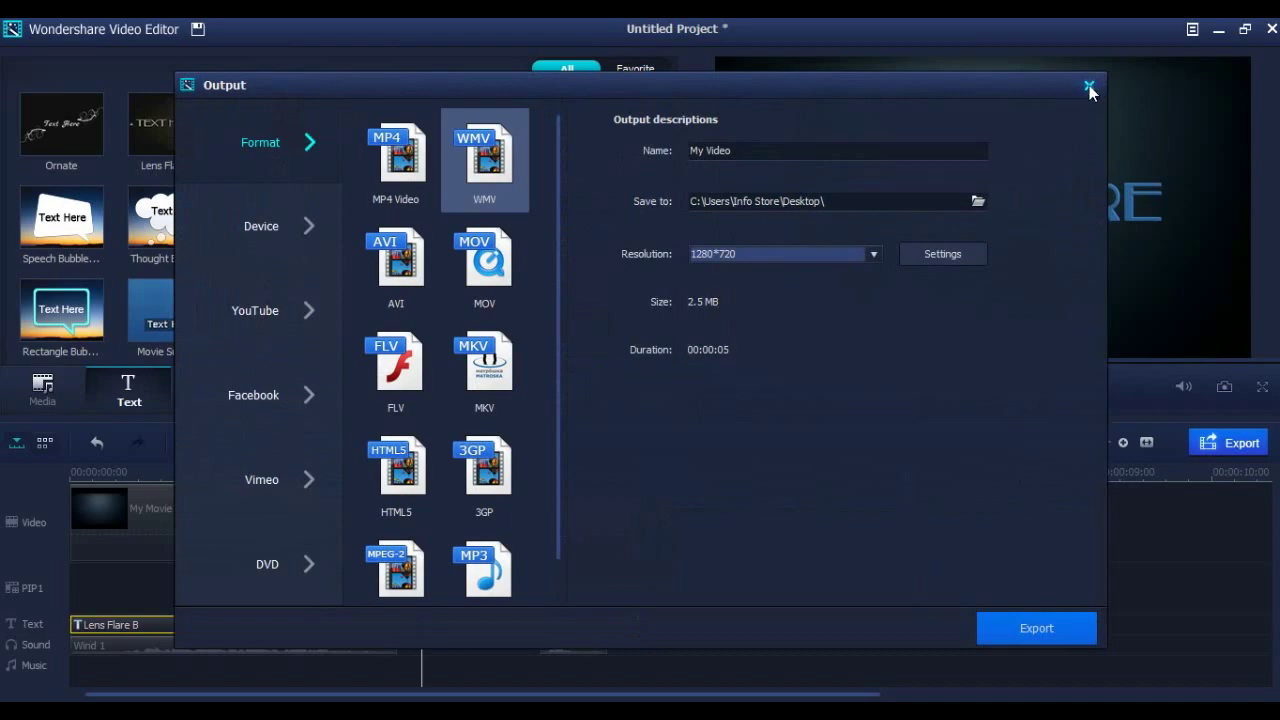
left_click(1090, 86)
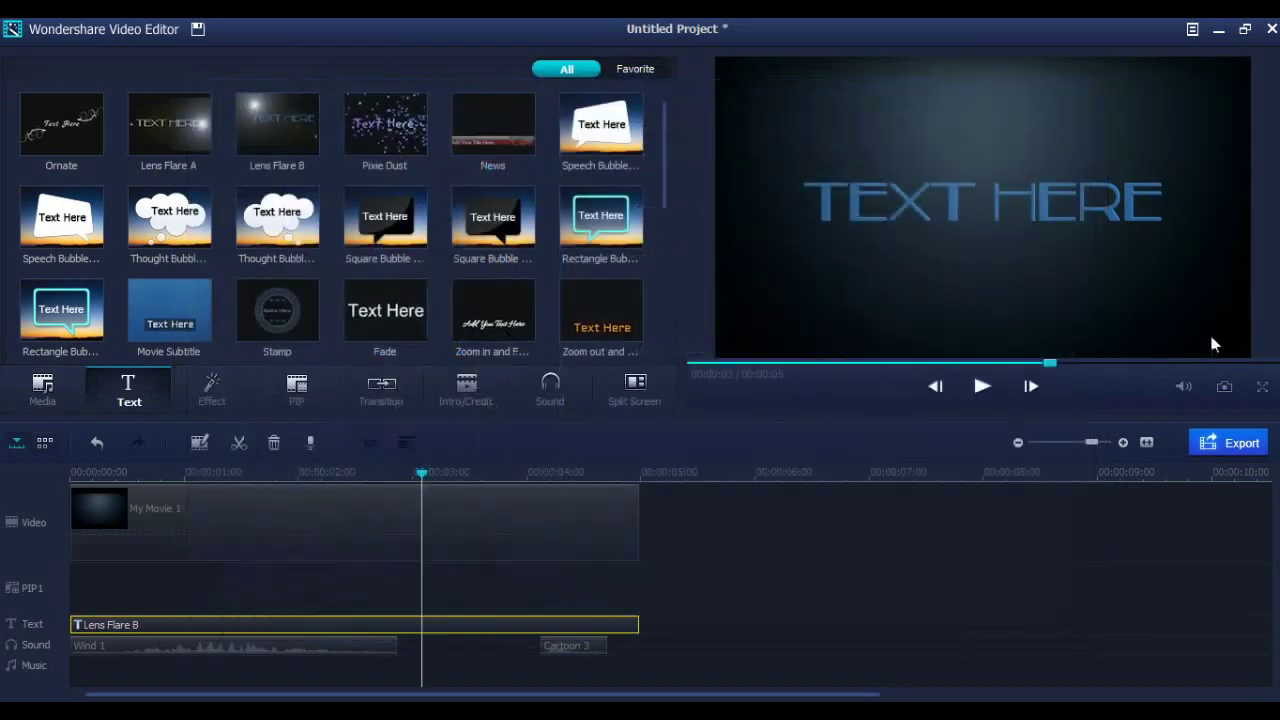
left_click(1240, 444)
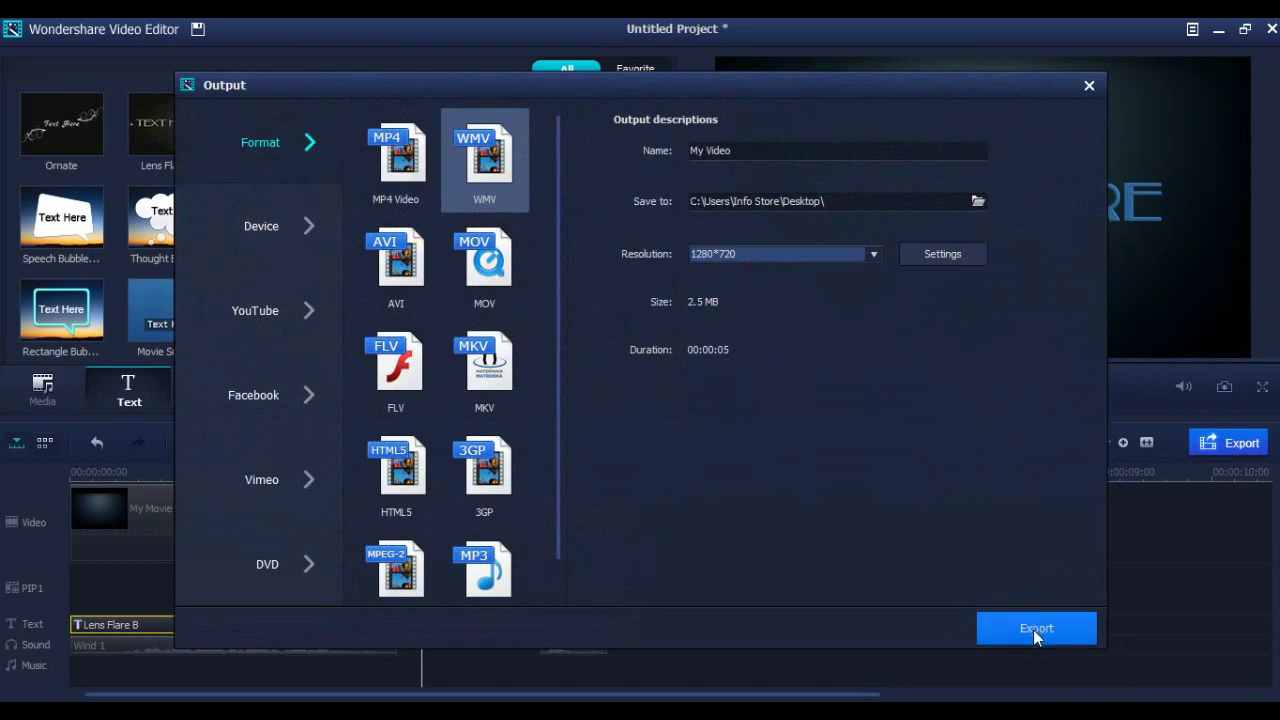
left_click(978, 202)
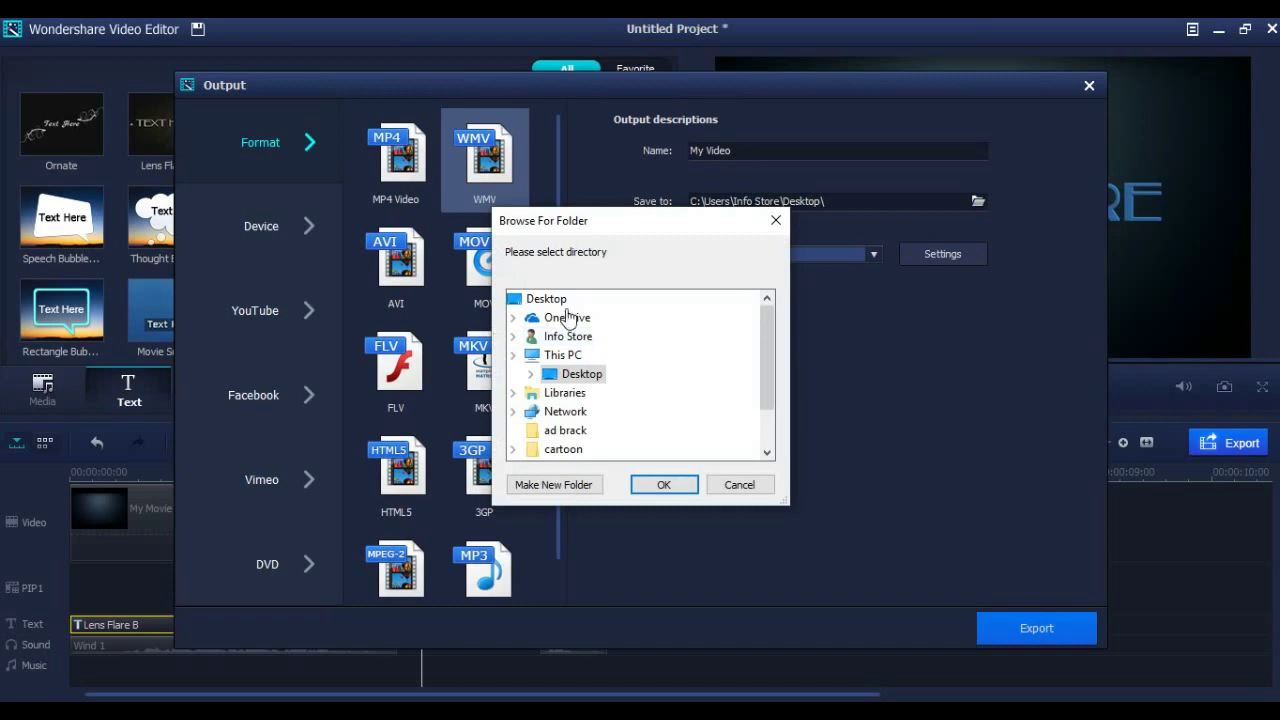
left_click(663, 484)
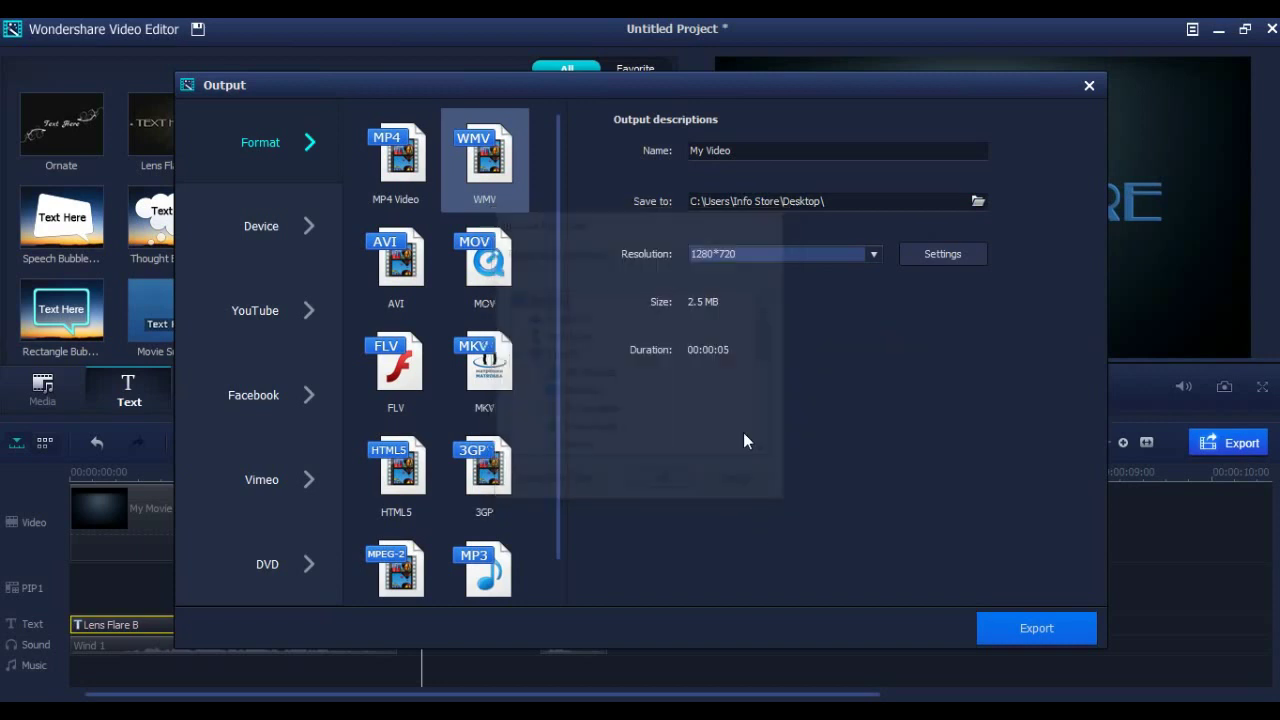
double_click(770, 150)
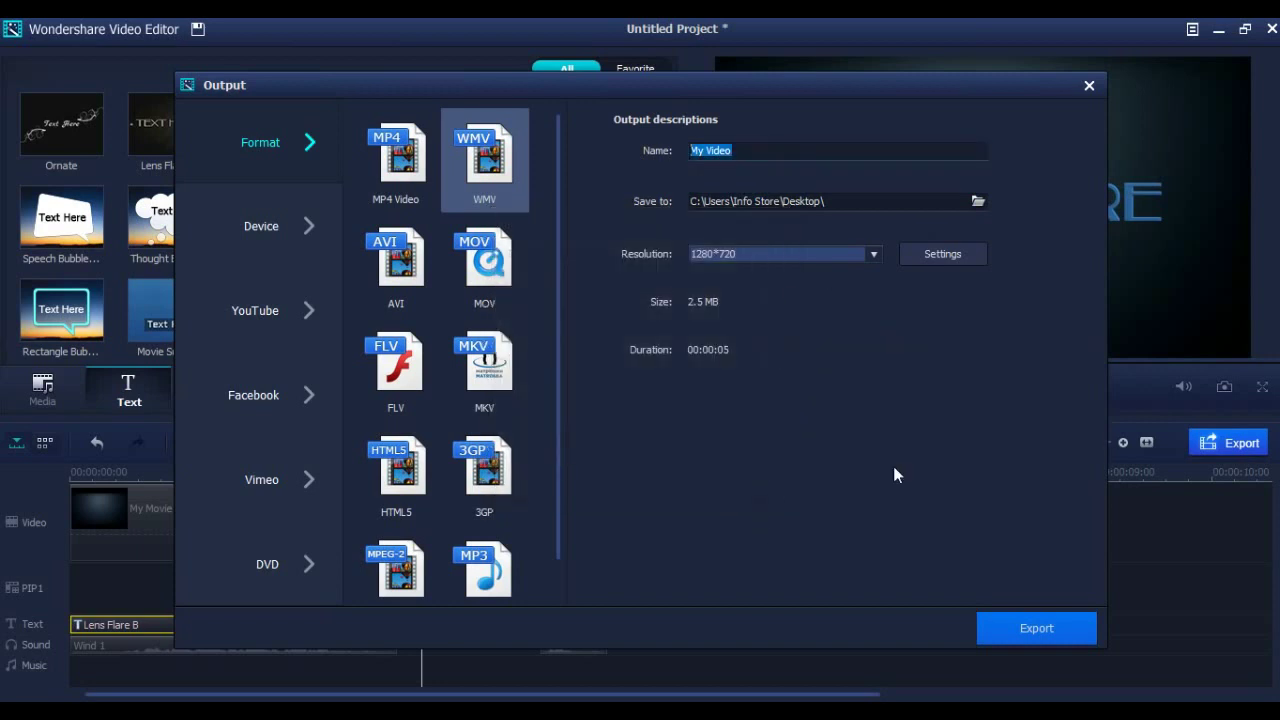